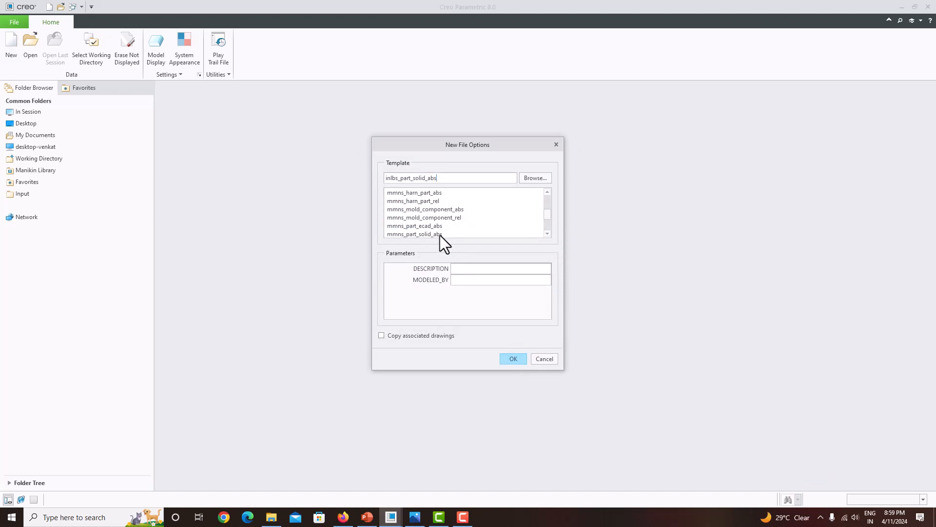
Create the new part from the mmns_part_solid_abs template and display its datum planes.
left_click(440, 235)
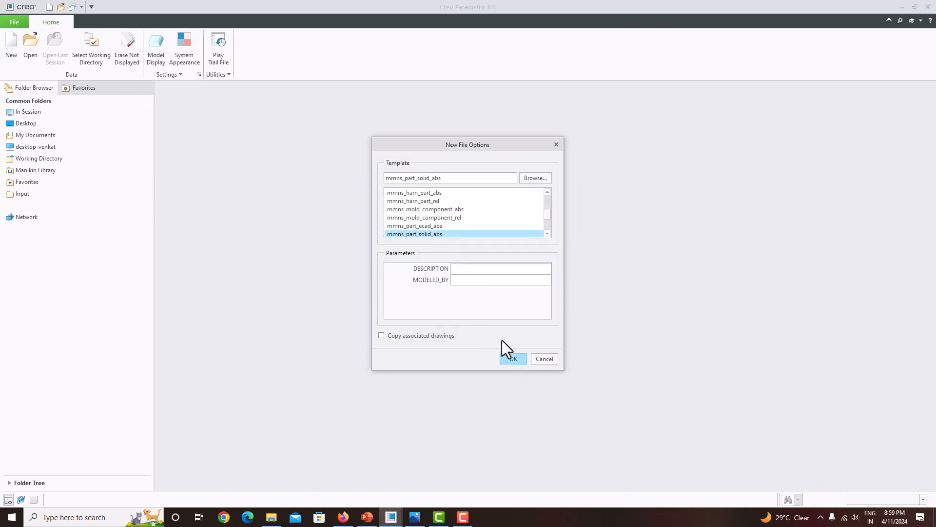
left_click(510, 356)
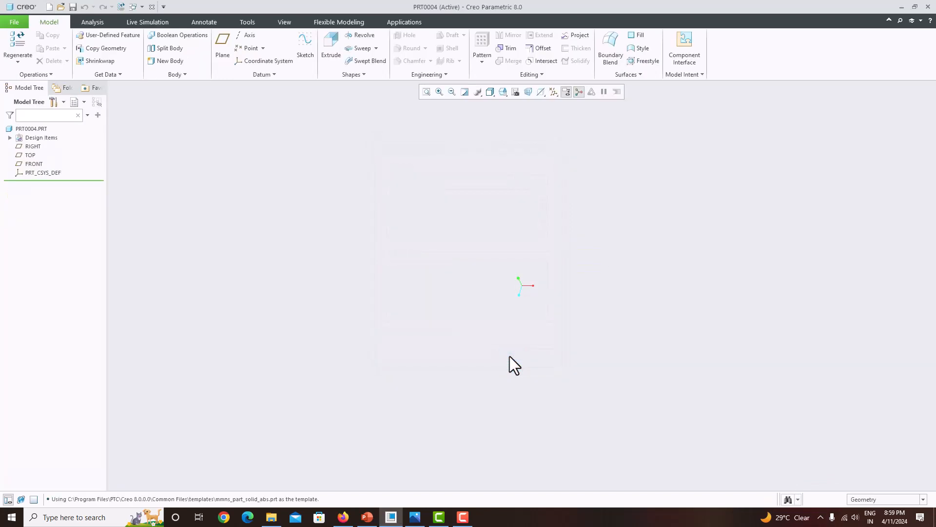
left_click(565, 92)
left_click(554, 103)
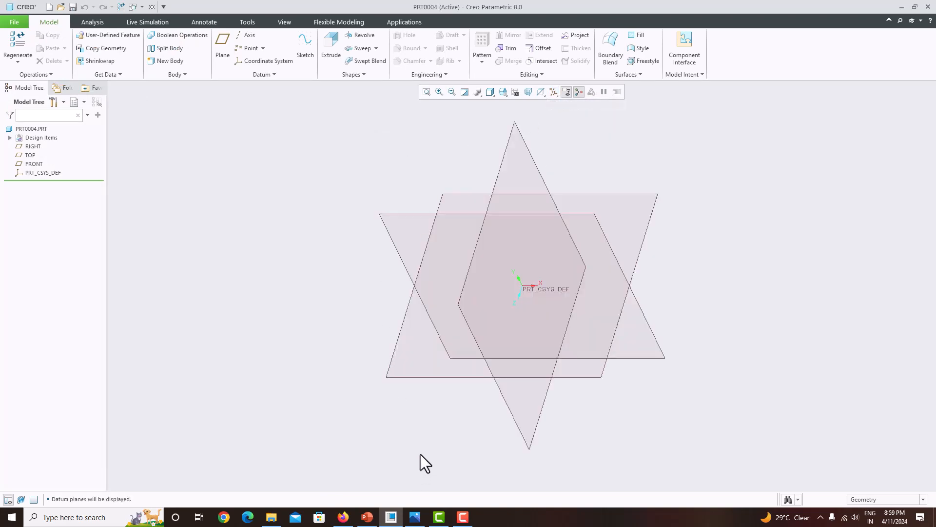
Arrange the modelling window beside the reference drawing Untitled12.png so both are visible together.
key("super+Right")
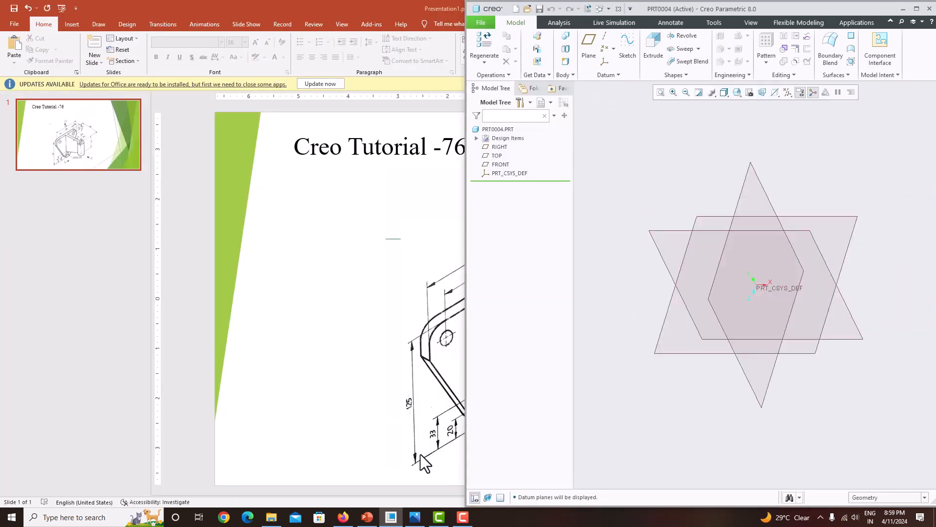
left_click(416, 517)
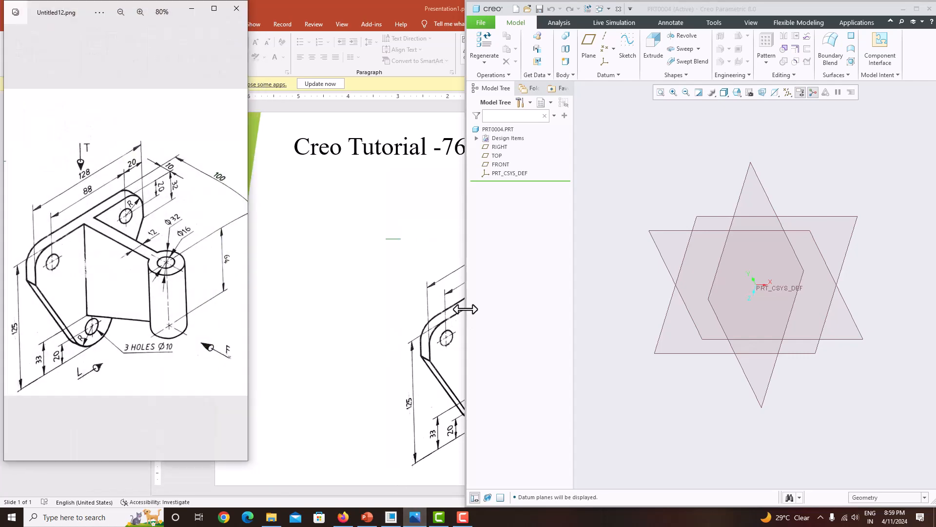
left_click_drag(465, 309, 248, 269)
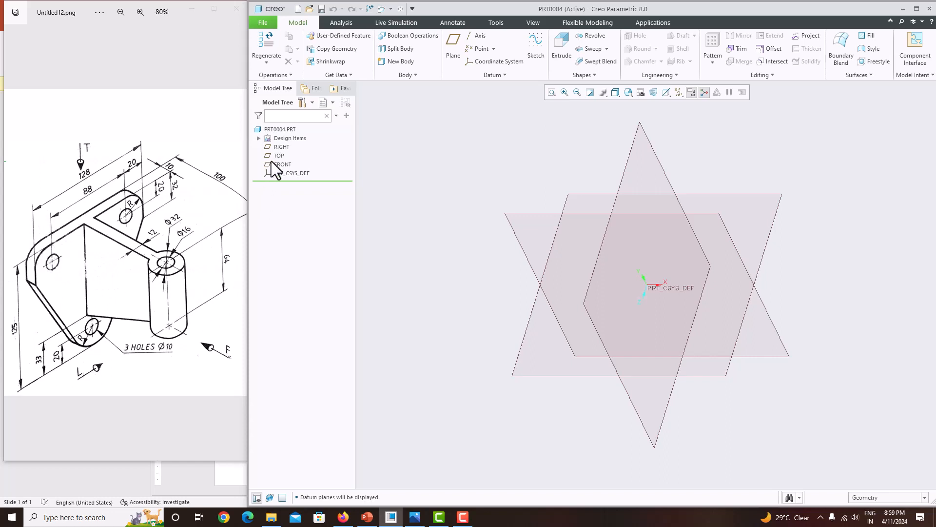
Start a sketch on the RIGHT datum plane and orient the view parallel to the screen.
left_click(280, 147)
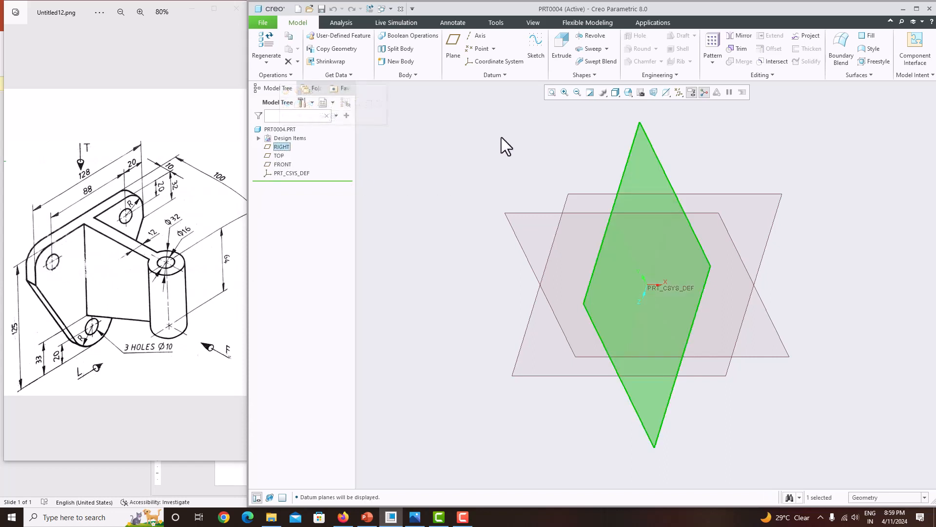
left_click(536, 49)
left_click(666, 92)
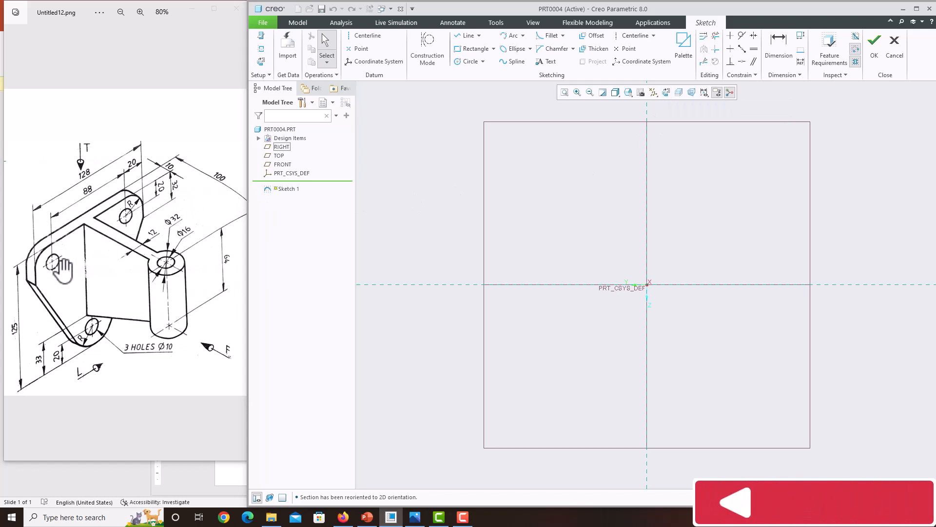
Draw a circle about 132 mm in diameter centred on the horizontal reference, about 124 mm left of the vertical reference.
left_click(469, 62)
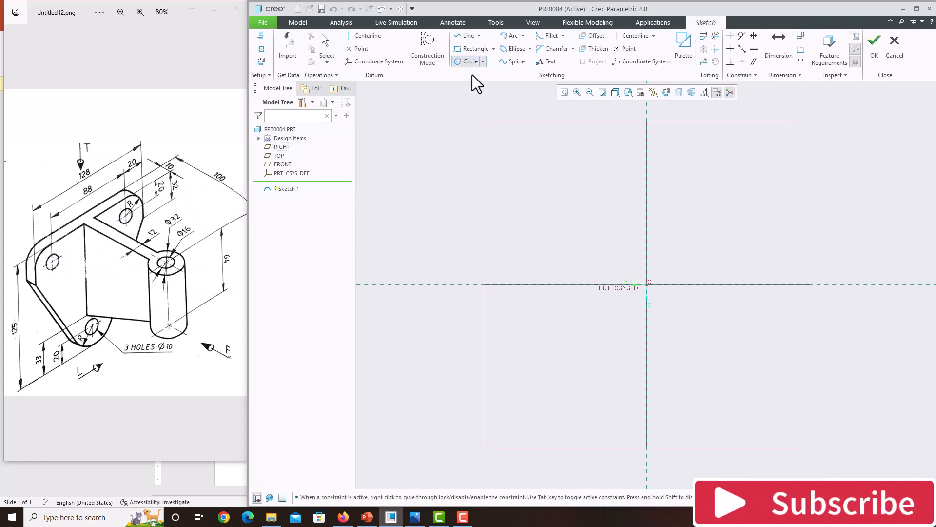
left_click(568, 284)
left_click(542, 251)
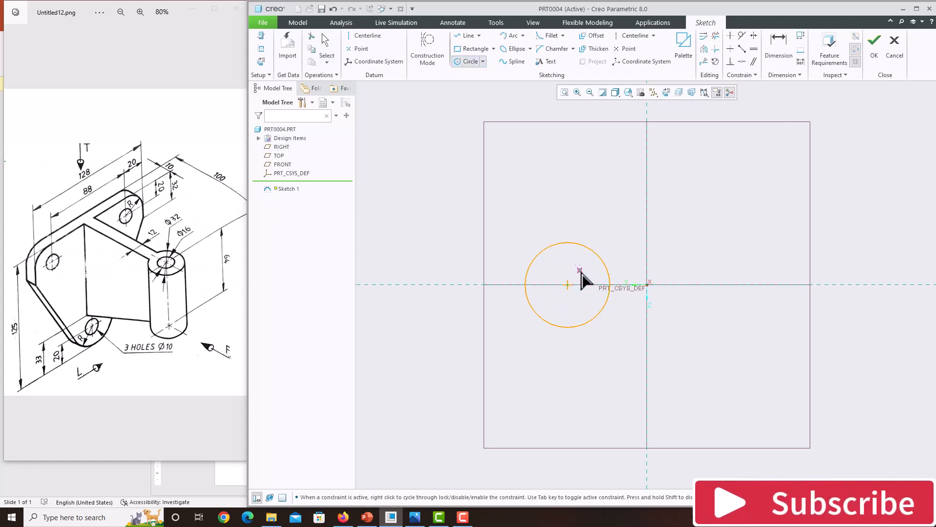
middle_click(627, 267)
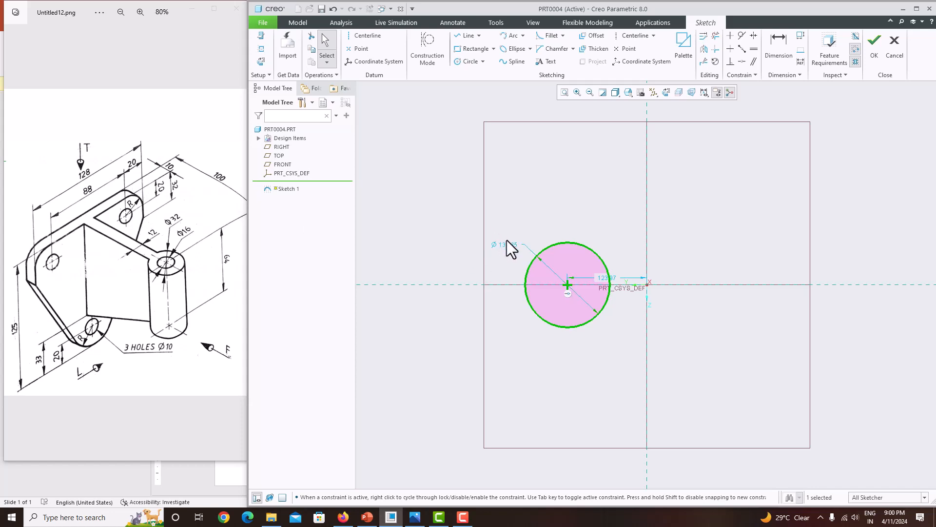
Dimension the circle's radius and set it to 20 mm.
left_click(780, 45)
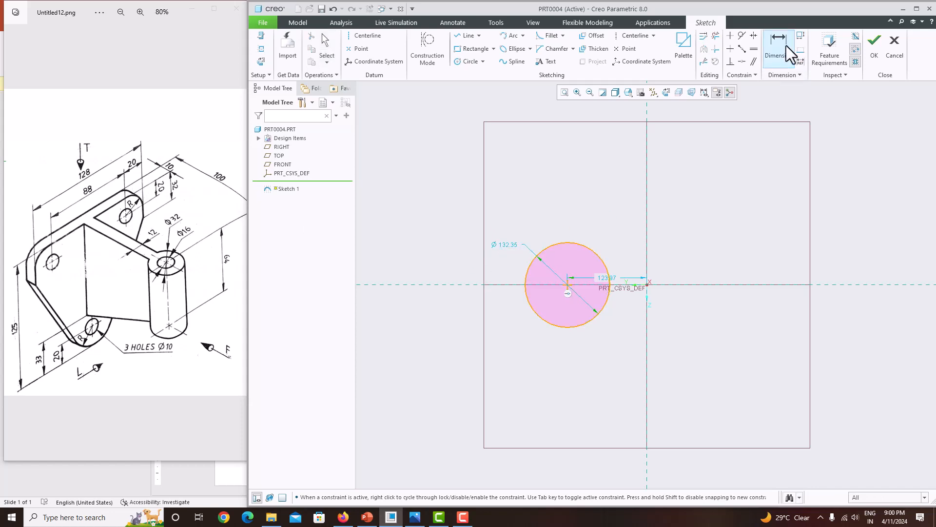
left_click(574, 243)
middle_click(573, 225)
type("20")
key("Return")
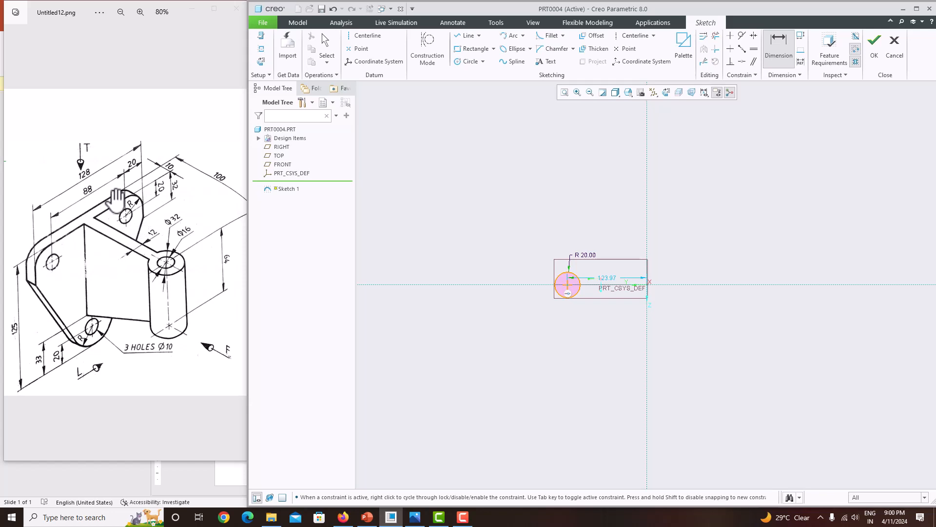
Mirror the circle about the vertical reference line.
left_click(574, 280)
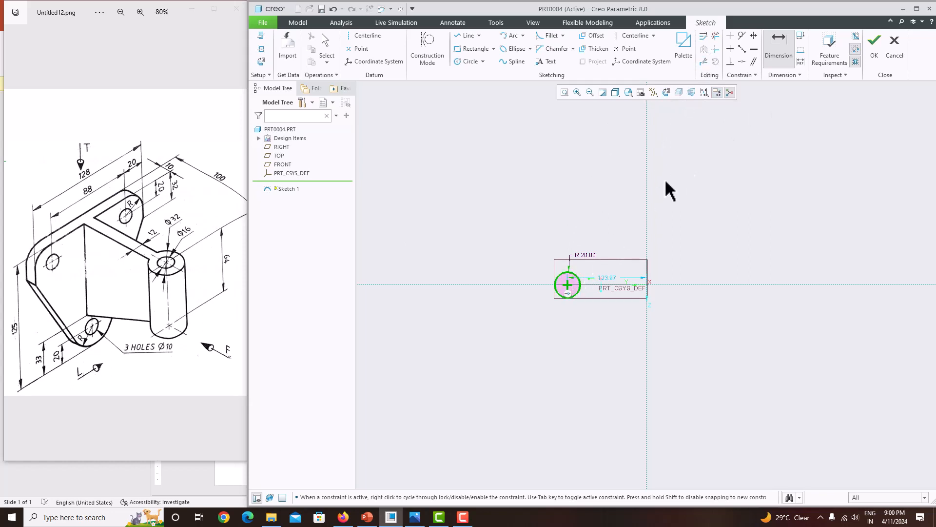
middle_click(712, 163)
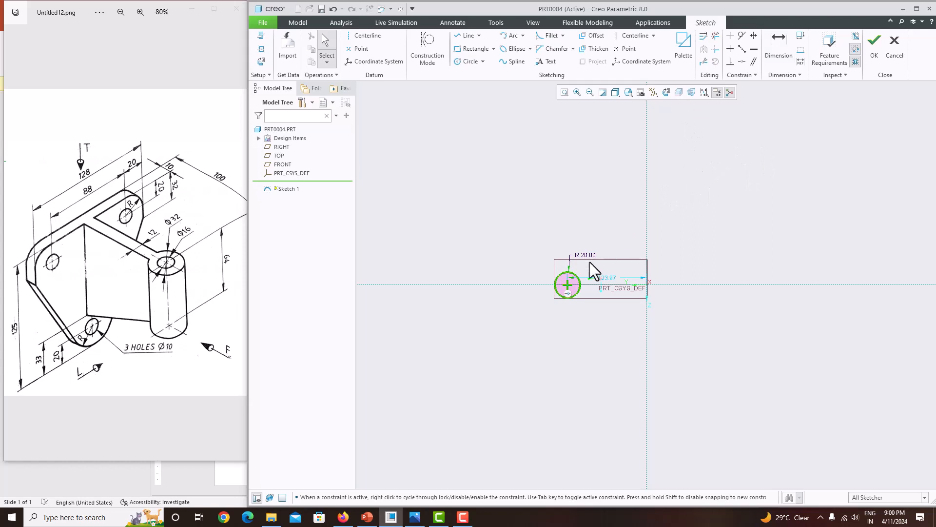
left_click(575, 274)
left_click(703, 49)
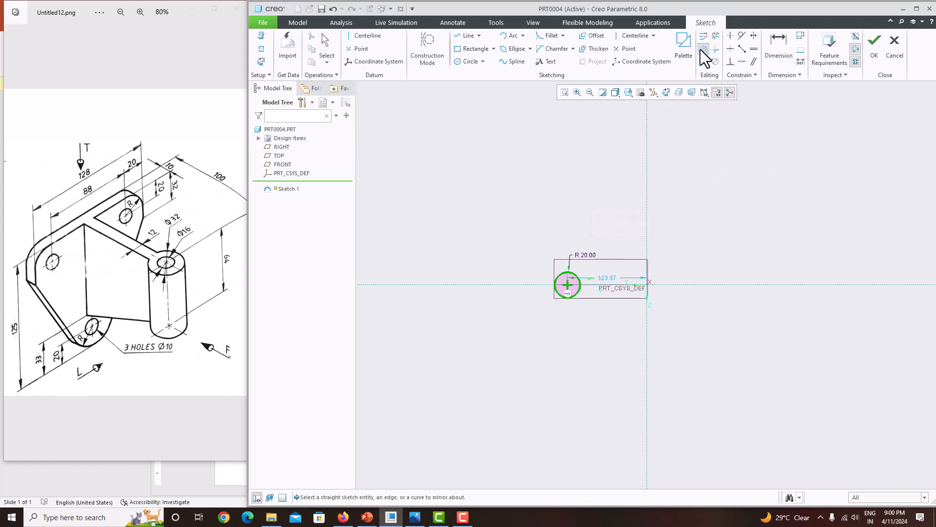
left_click(647, 136)
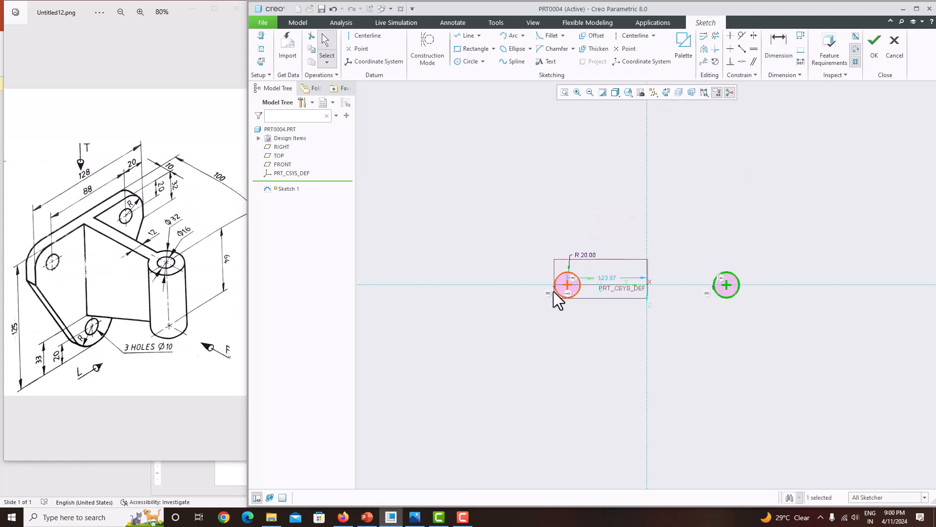
Dimension the horizontal distance between the two circle centres and set it to 88 mm.
left_click(774, 49)
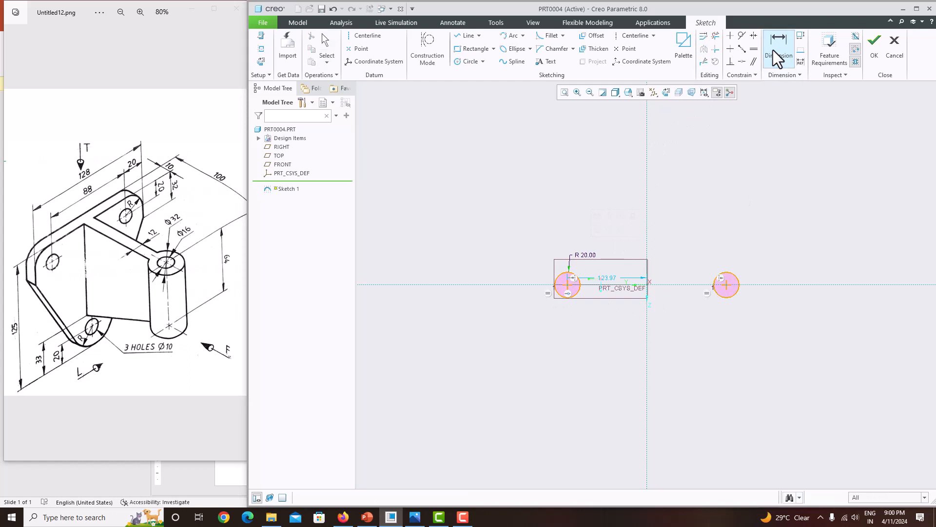
left_click(570, 285)
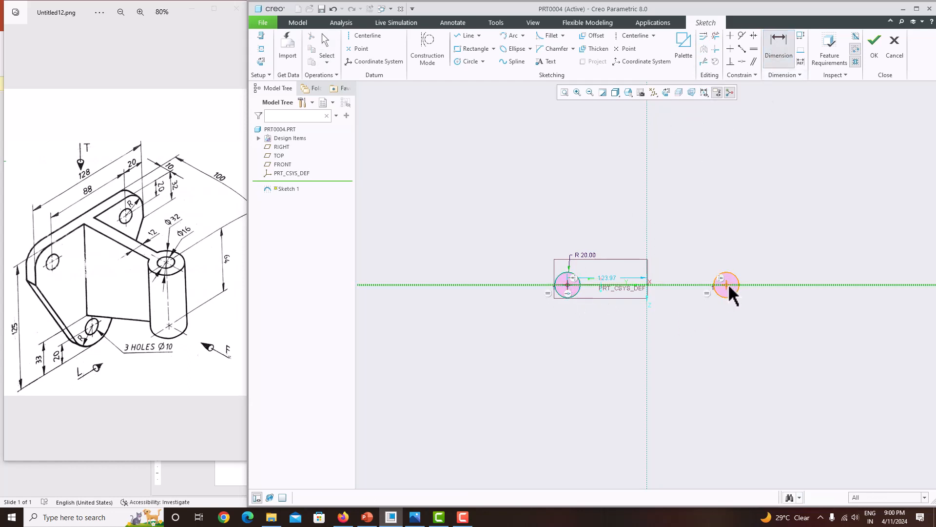
middle_click(667, 246)
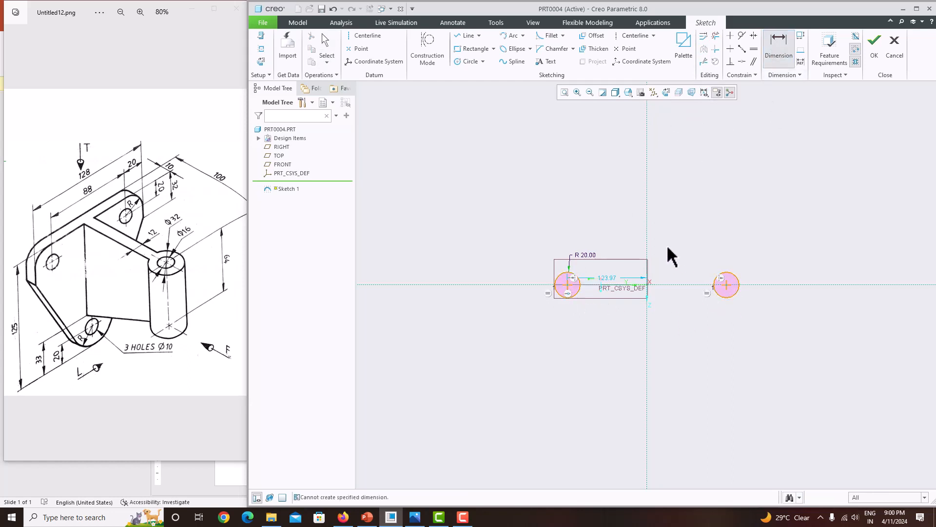
left_click(569, 283)
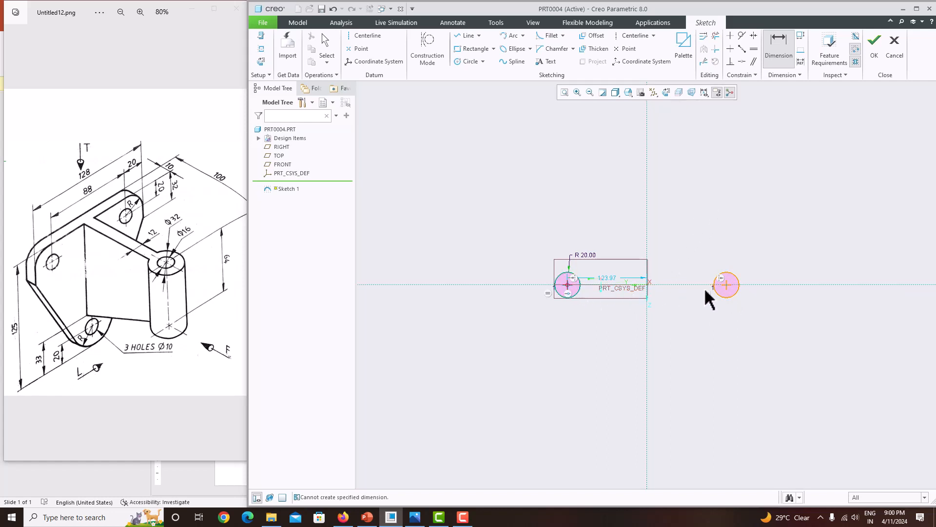
middle_click(653, 252)
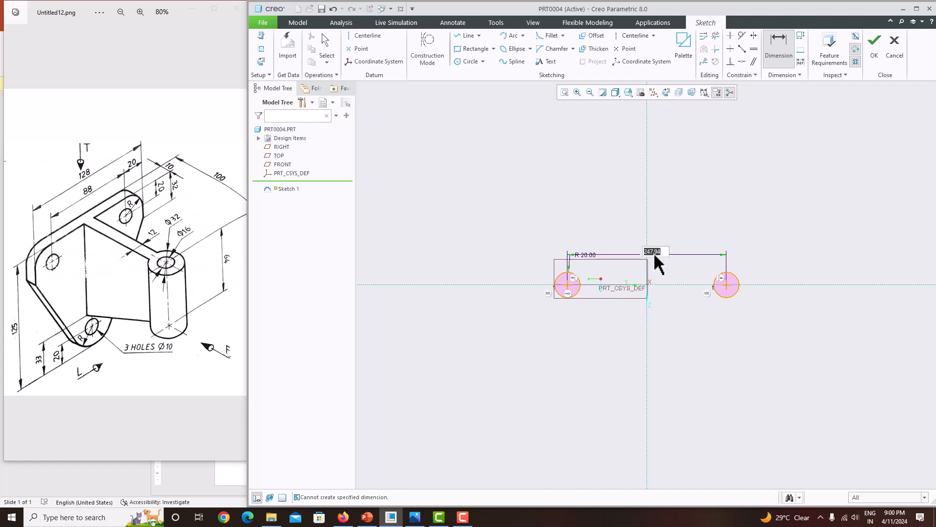
type("88")
key("Return")
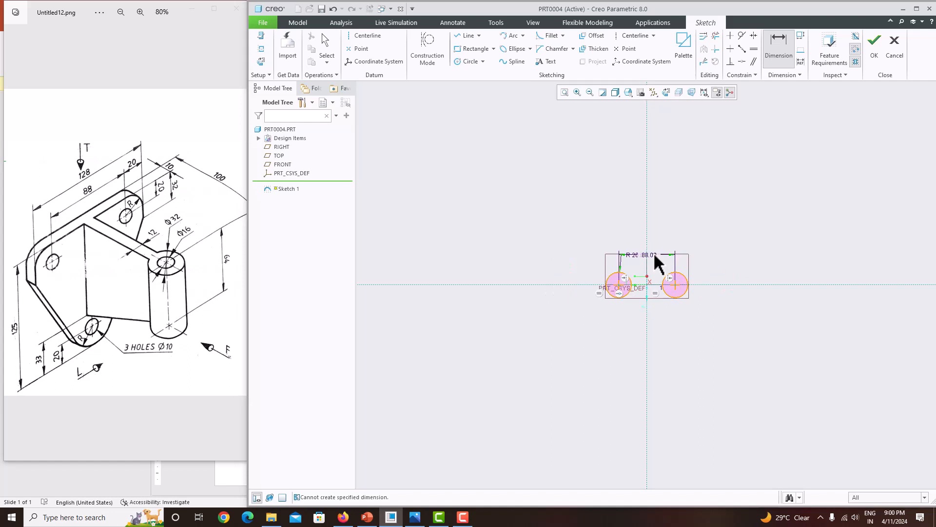
Draw a third circle about 31 mm in diameter centred on the vertical reference, about 62 mm above the horizontal reference.
left_click(563, 97)
scroll(558, 352, "down", 3)
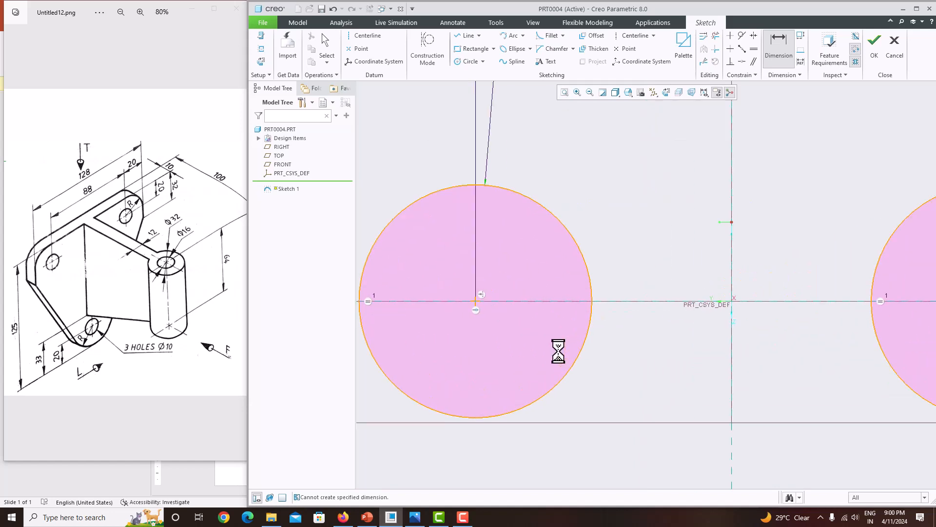
scroll(556, 323, "up", 4)
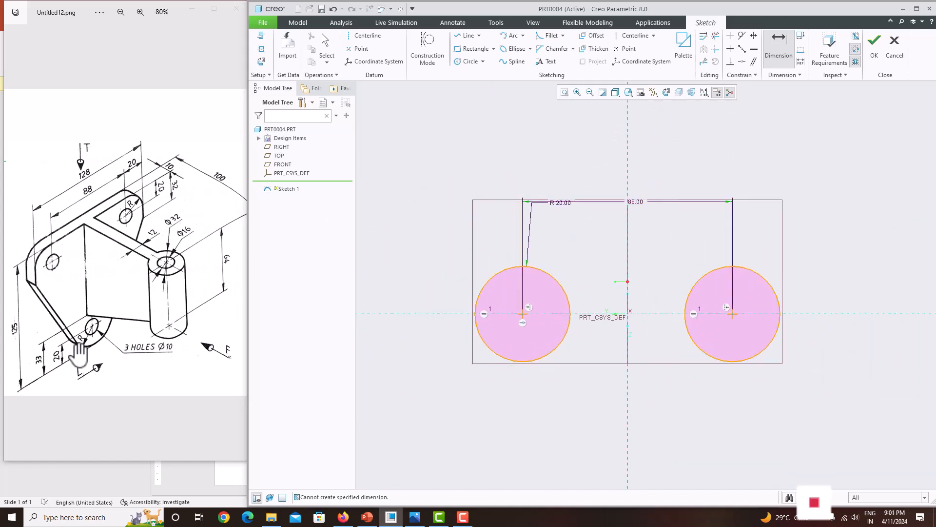
left_click(472, 62)
left_click(627, 166)
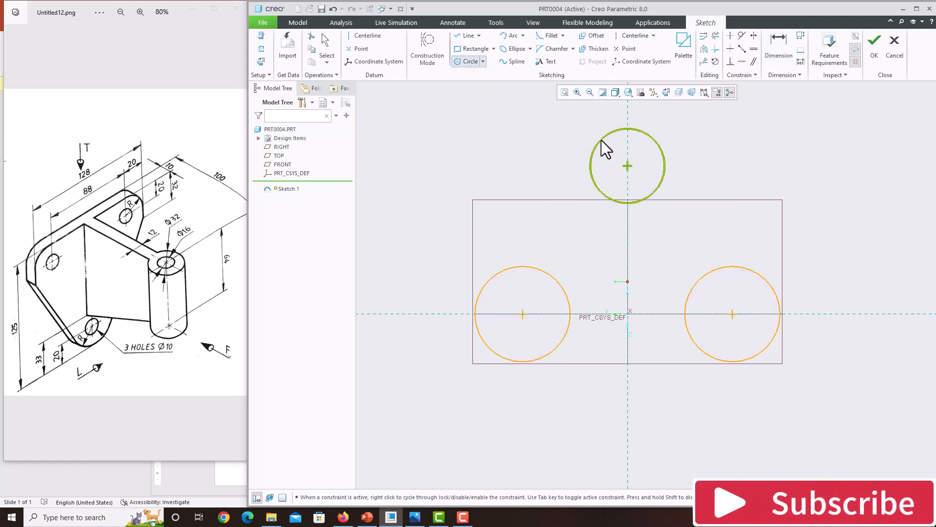
left_click(601, 139)
middle_click(601, 140)
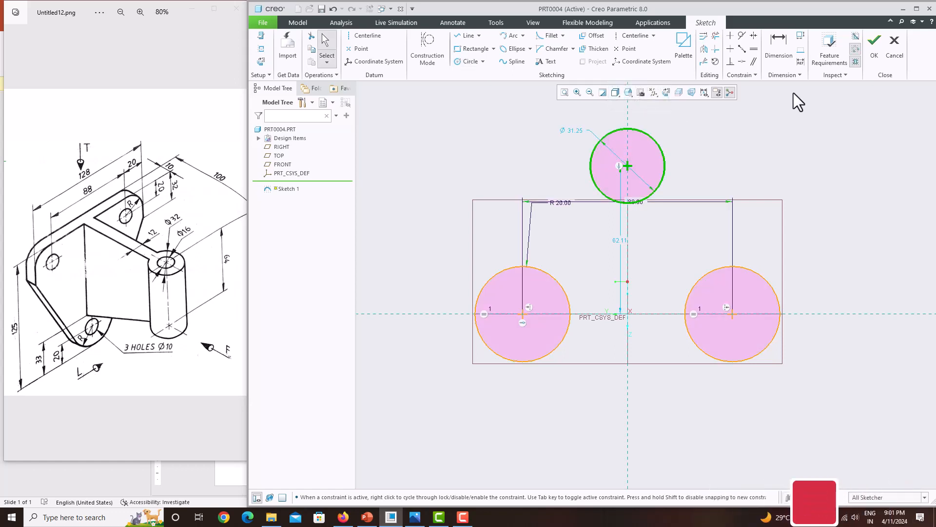
Apply an equal-radius constraint between the upper circle and the lower right circle.
left_click(755, 49)
left_click(665, 166)
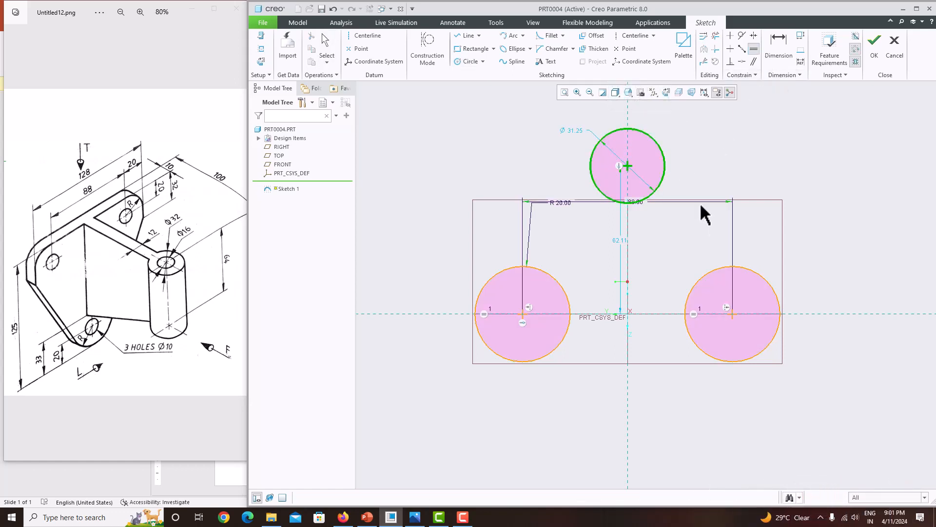
left_click(716, 267)
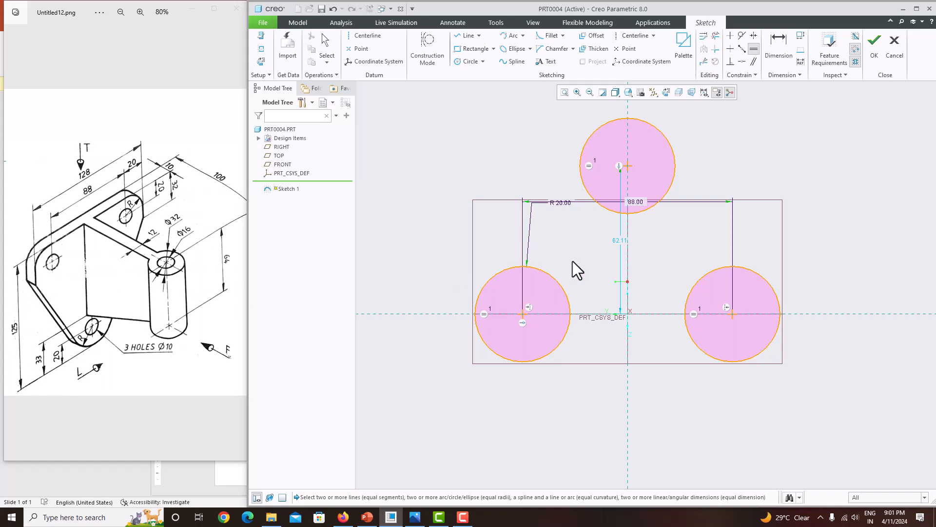
Dimension the overall height from the upper circle's top edge to the lower right circle's bottom edge as 125 mm.
scroll(609, 277, "up", 2)
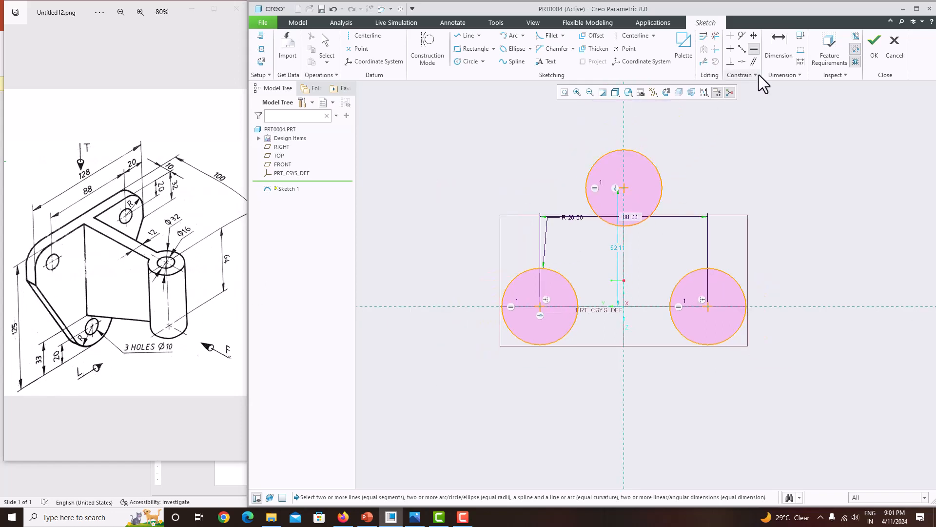
left_click(787, 44)
left_click(631, 146)
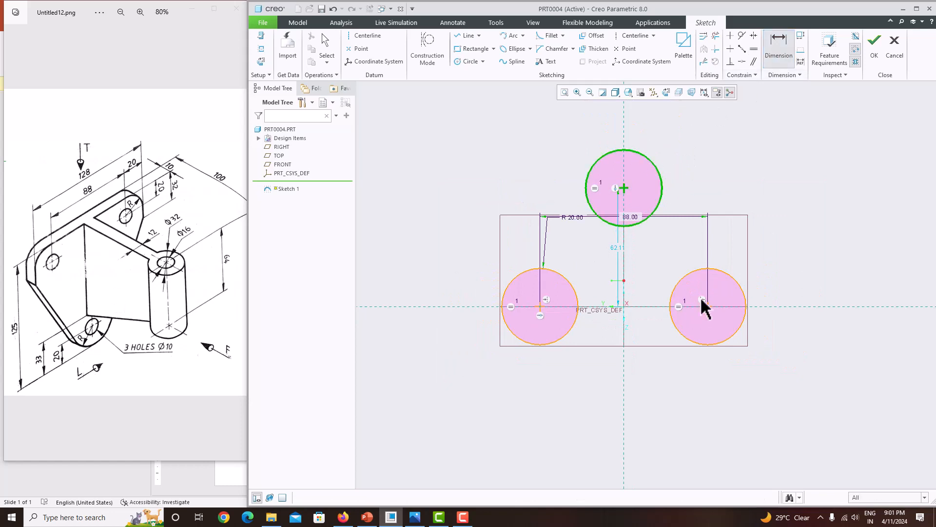
left_click(694, 344)
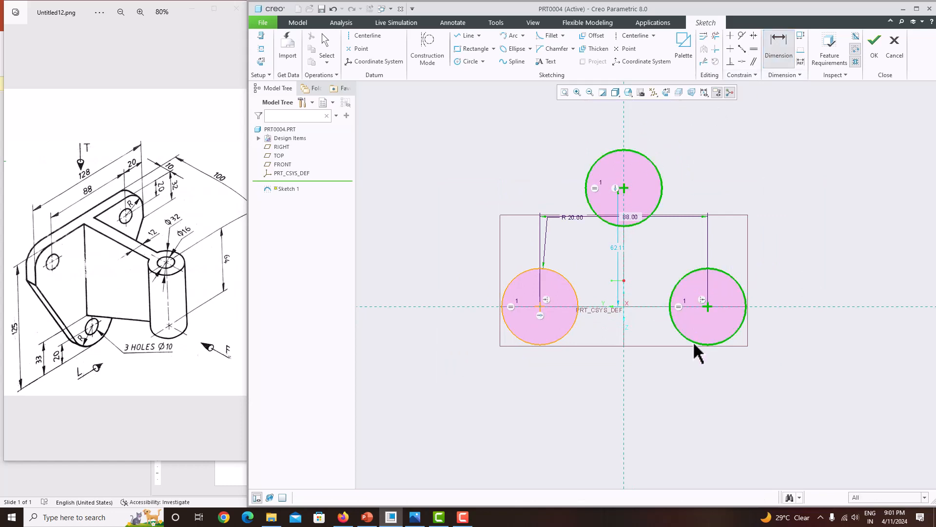
middle_click(629, 334)
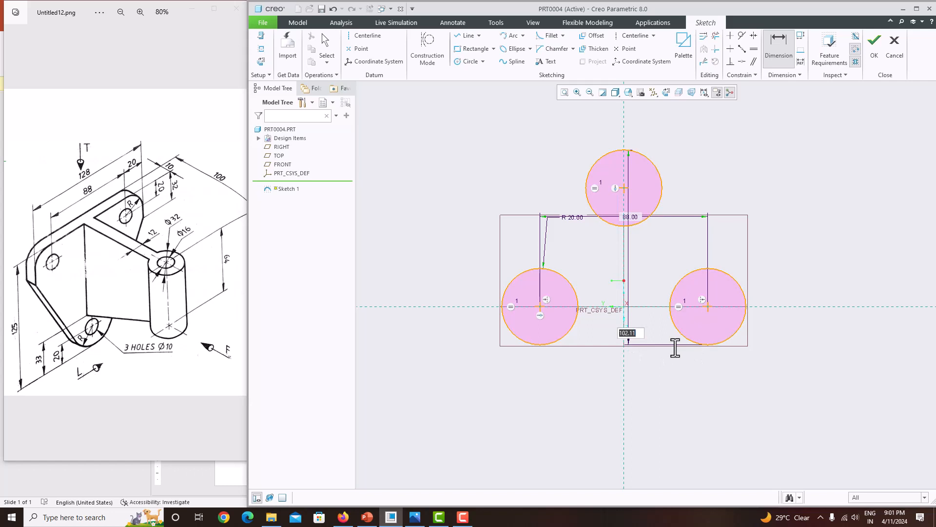
type("125")
key("Return")
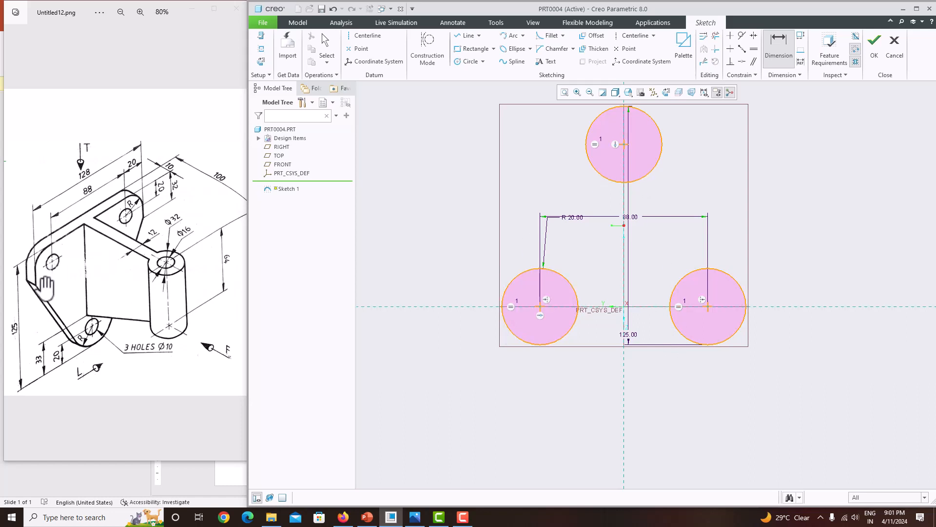
Draw three straight lines joining the circles along their outer left, lower and right sides.
left_click(468, 37)
left_click(589, 138)
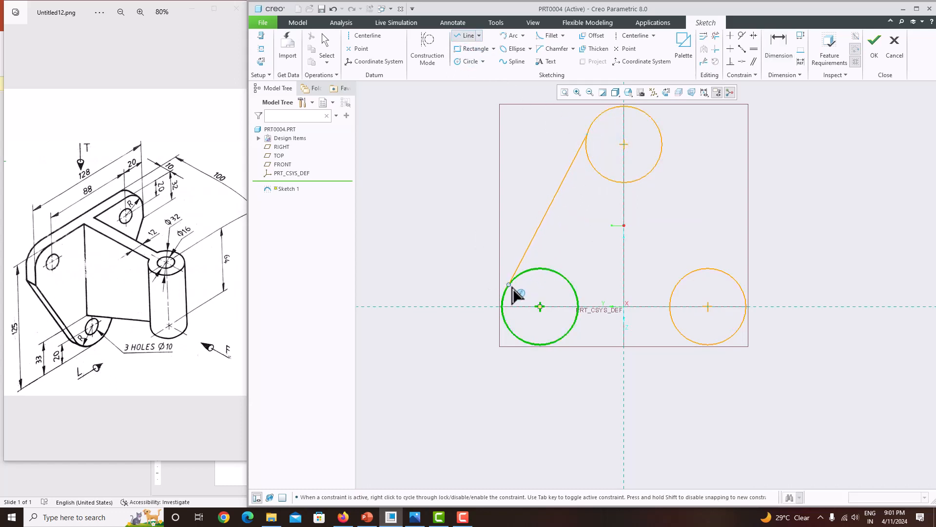
left_click(508, 290)
middle_click(602, 260)
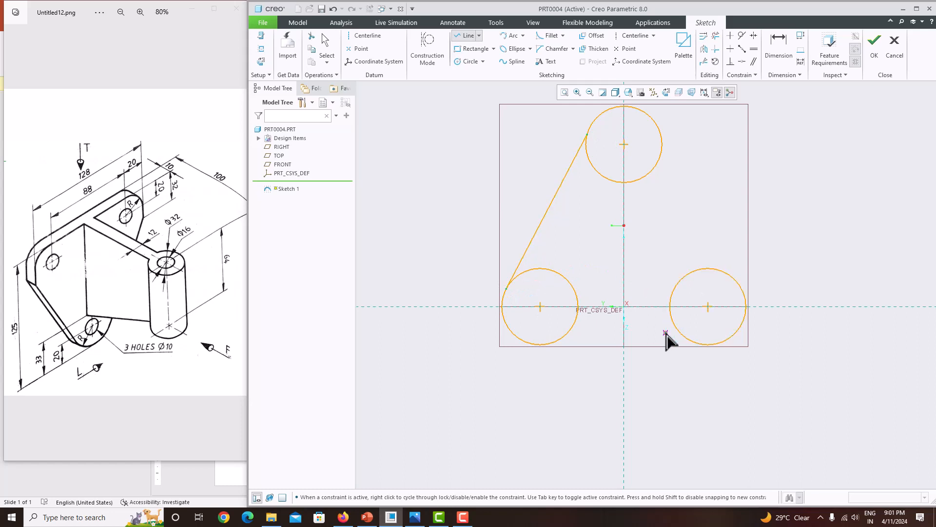
left_click(539, 346)
left_click(708, 346)
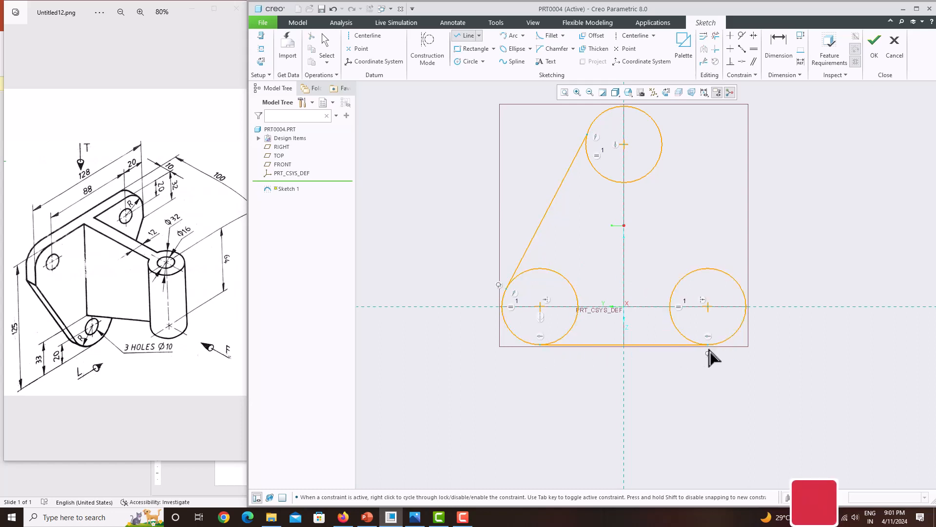
middle_click(681, 292)
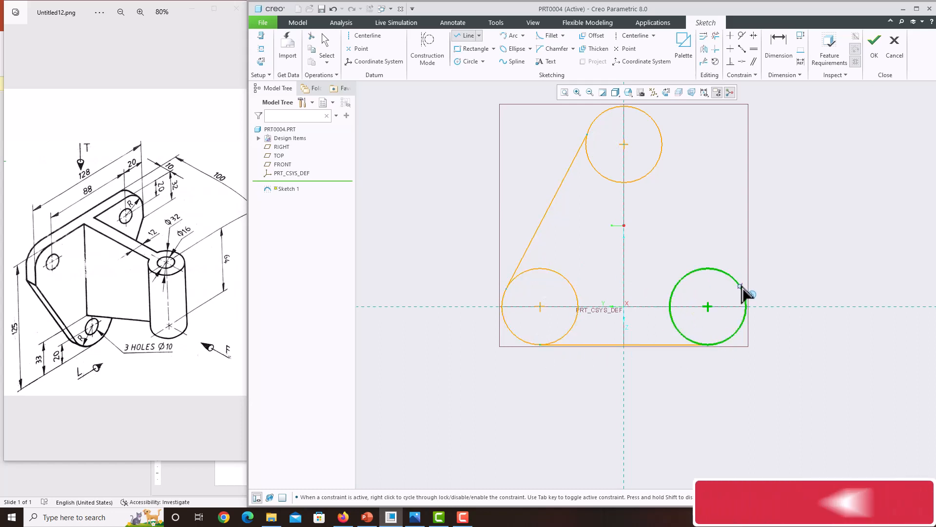
left_click(749, 321)
left_click(671, 149)
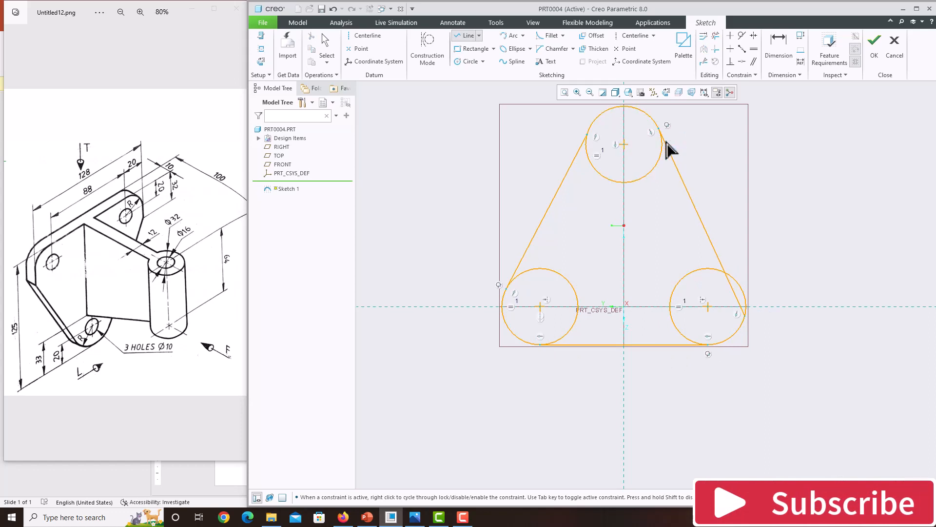
middle_click(699, 153)
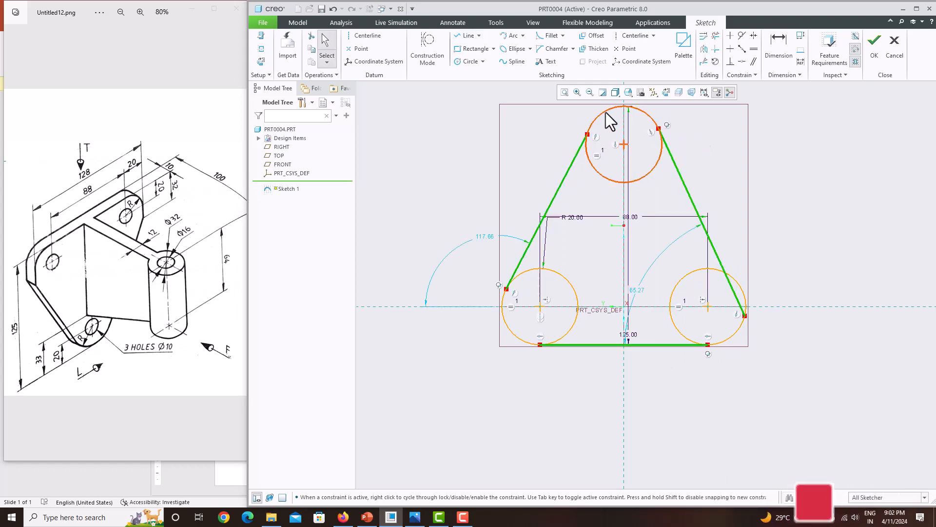
Apply tangent constraints between the connecting lines and the circles wherever tangency is missing.
left_click(742, 35)
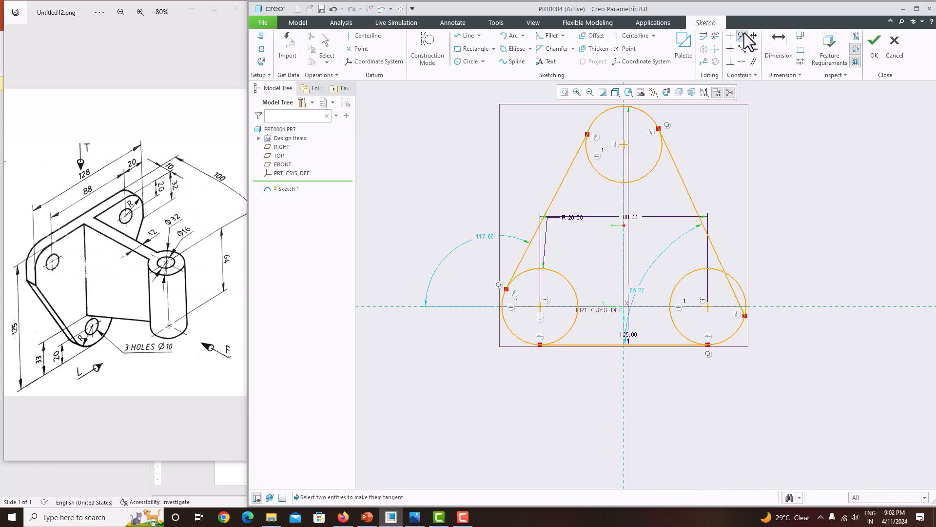
left_click(574, 157)
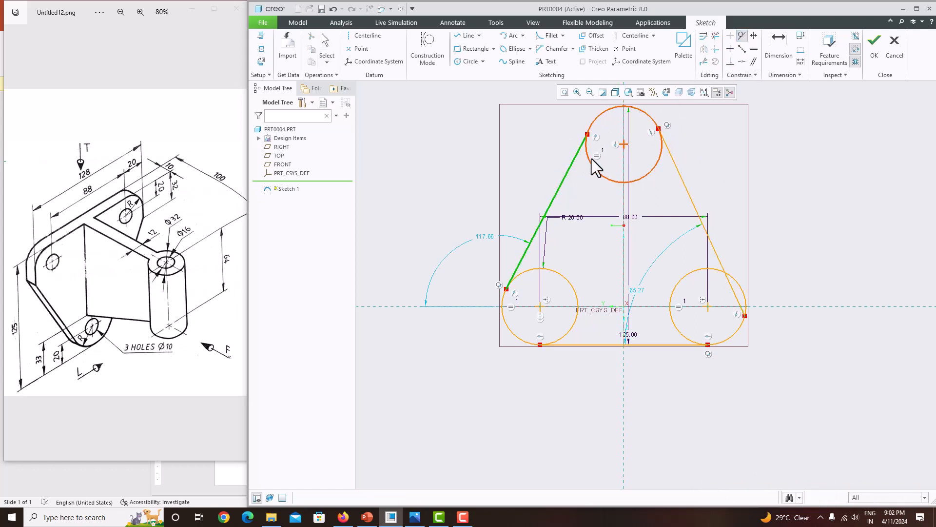
left_click(591, 160)
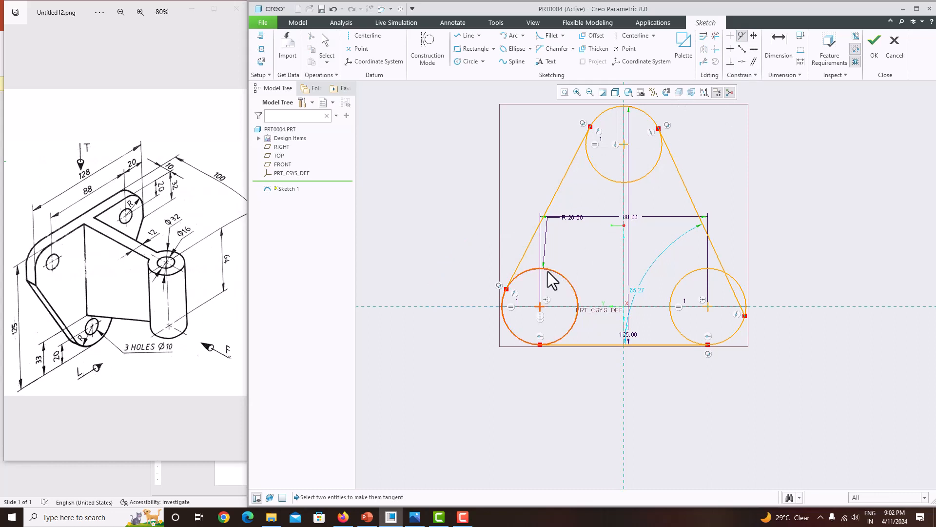
left_click(518, 271)
left_click(523, 280)
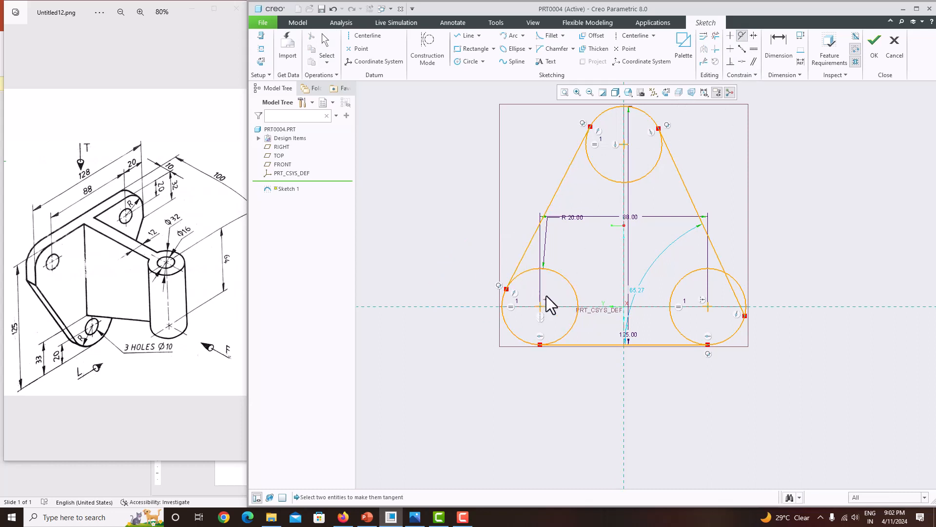
left_click(720, 263)
left_click(715, 269)
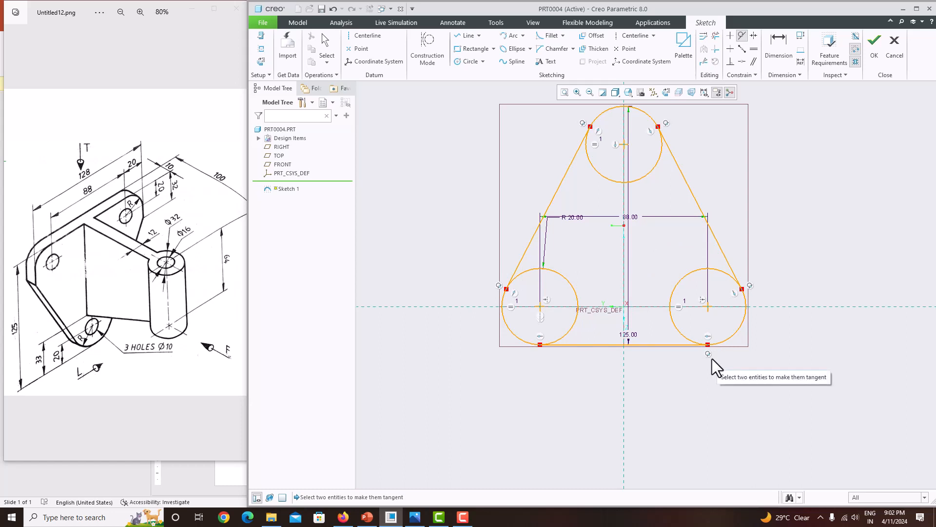
left_click(566, 338)
left_click(566, 345)
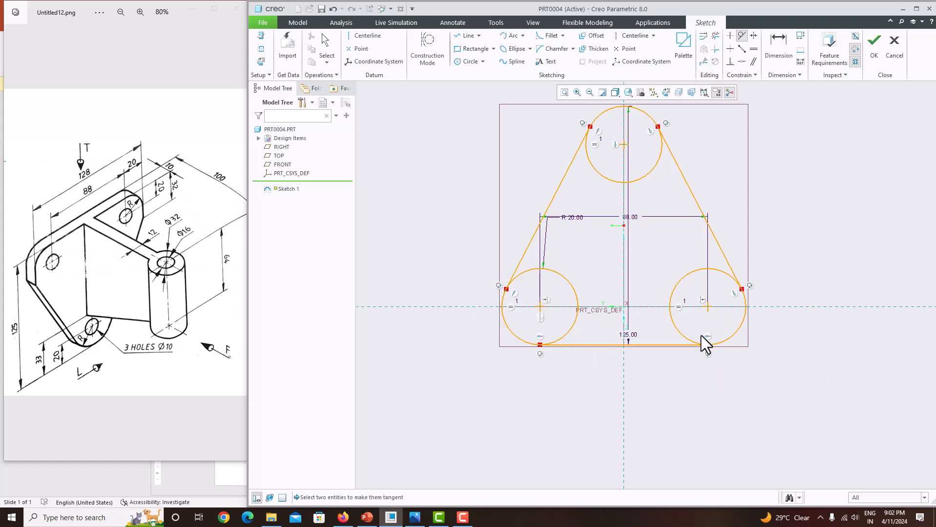
middle_click(795, 197)
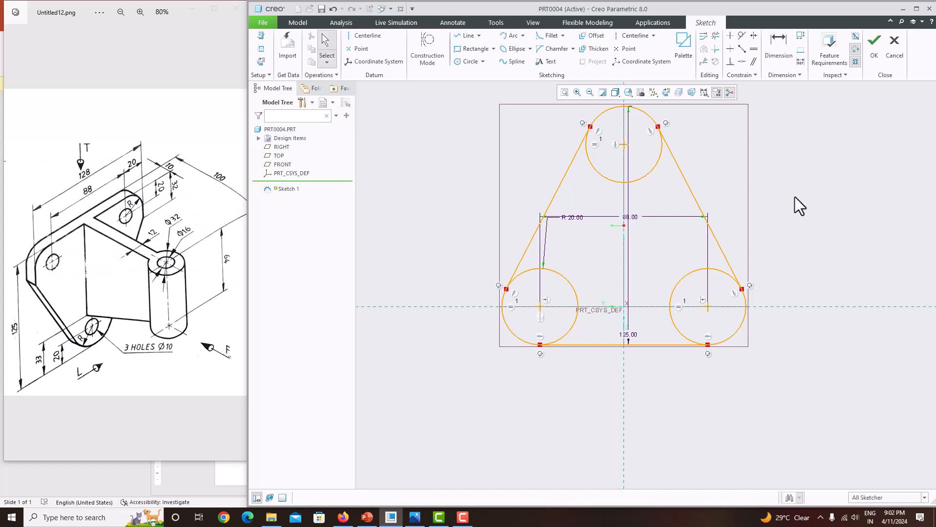
Trim the inner arcs of all three circles to leave a closed rounded triangle, and finish the sketch.
left_click(716, 36)
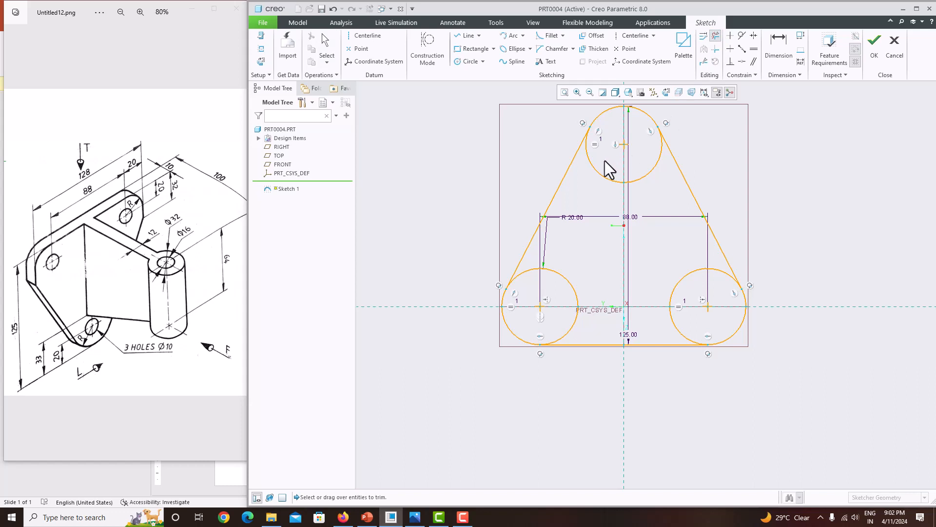
mouse_move(605, 159)
left_mouse_down()
mouse_move(564, 272)
mouse_move(577, 264)
left_mouse_up()
mouse_move(645, 165)
left_mouse_down()
mouse_move(695, 282)
mouse_move(689, 322)
mouse_move(577, 325)
left_mouse_up()
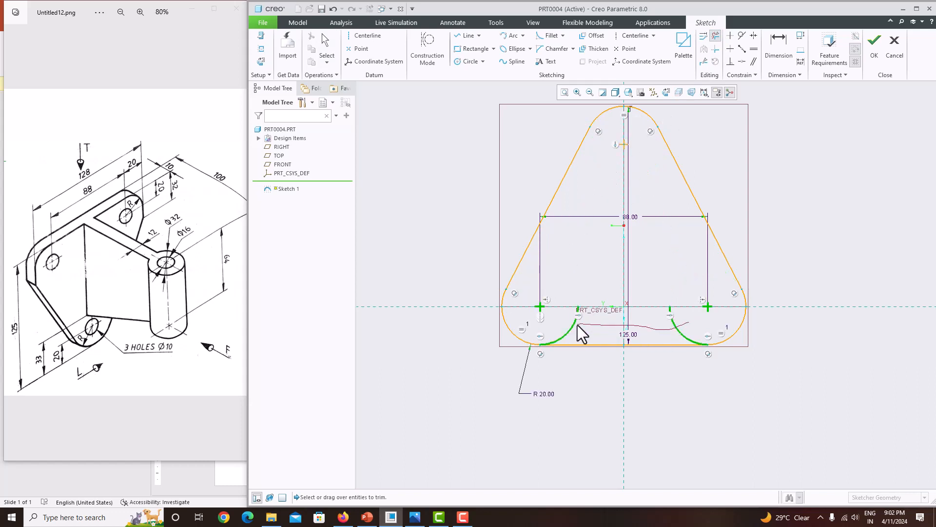
middle_click(594, 241)
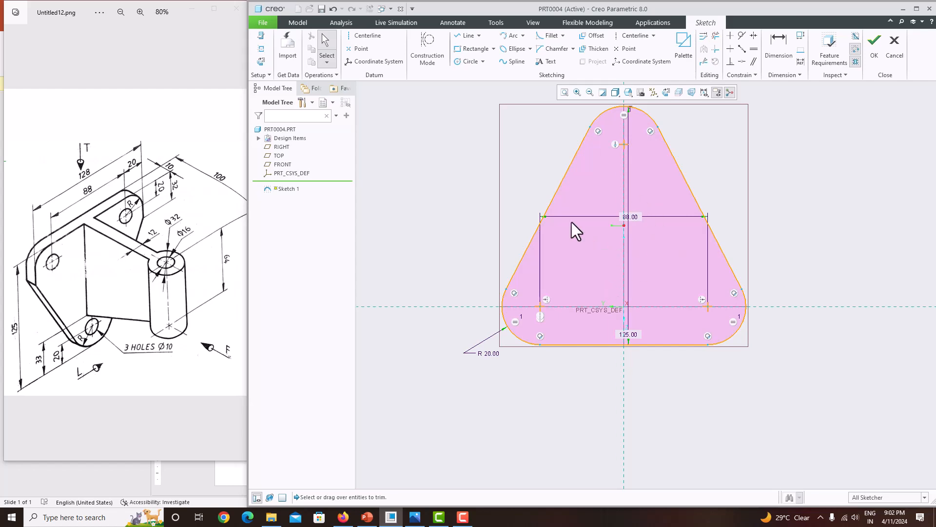
left_click(879, 59)
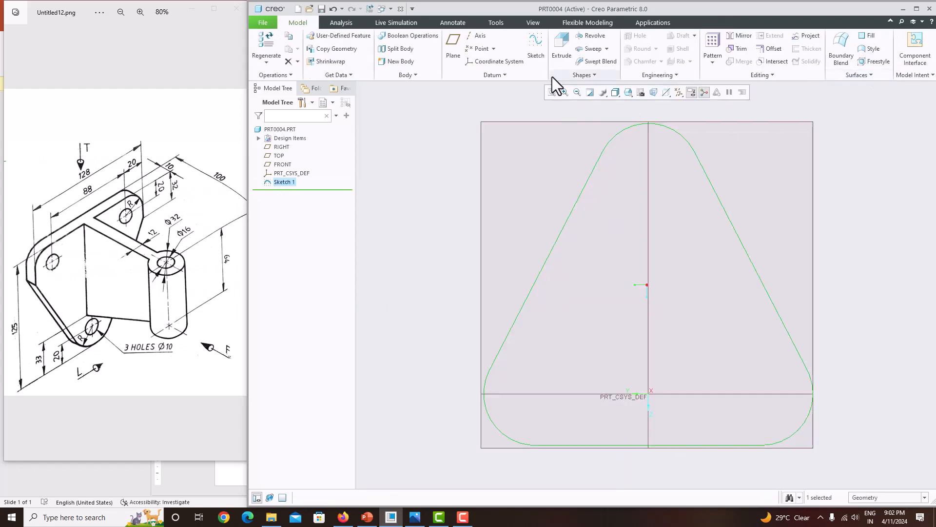
Extrude the rounded triangle sketch symmetrically about its plane to a total depth of 10 mm.
left_click(559, 51)
key("ctrl+d")
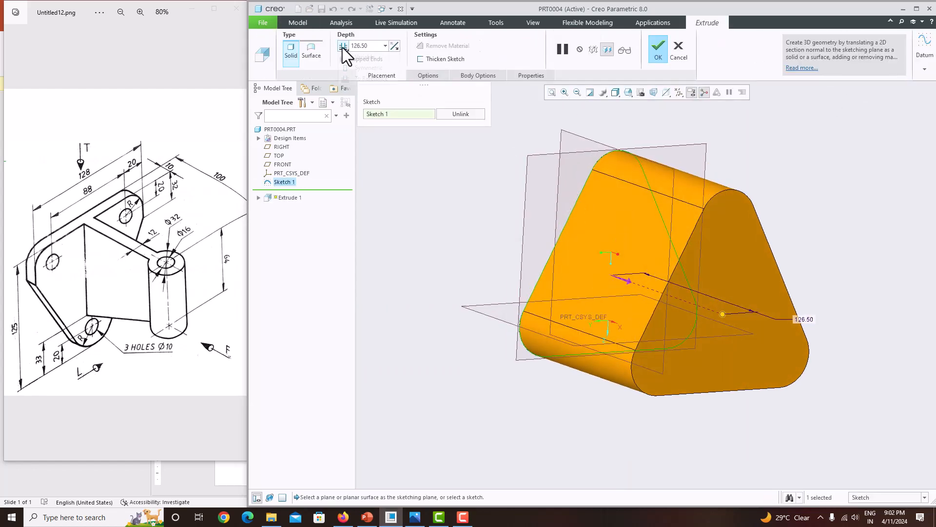
left_click(348, 66)
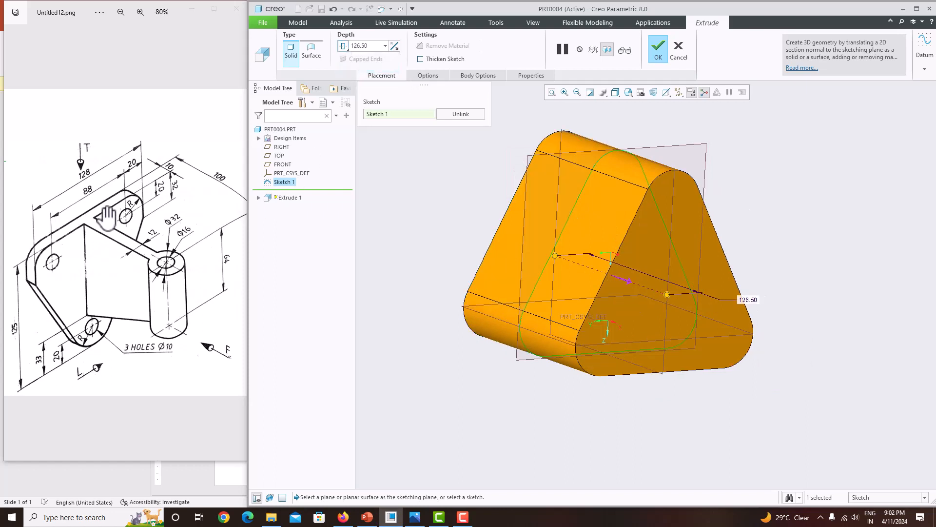
double_click(361, 45)
type("10")
key("Return")
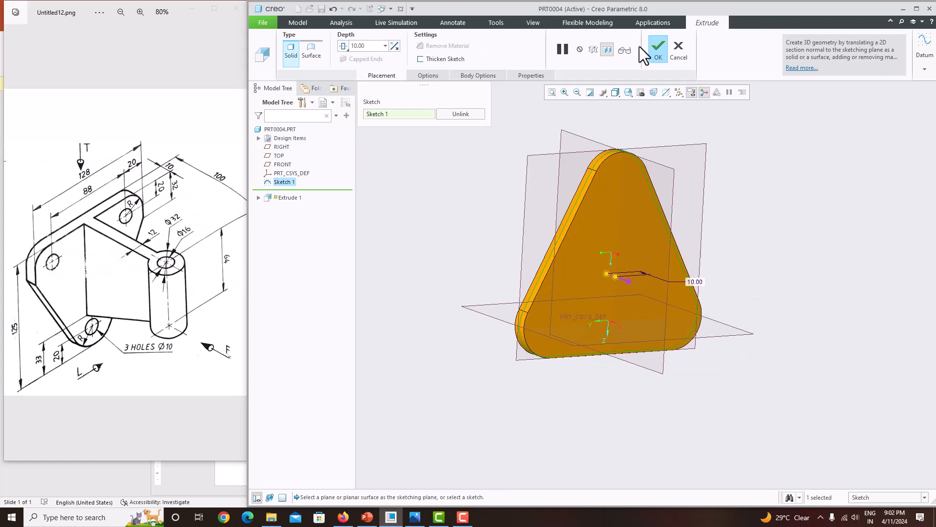
middle_click(785, 229)
Turn off the display of all datum axes, points, coordinate systems and planes.
mouse_move(721, 244)
middle_mouse_down()
mouse_move(610, 261)
mouse_move(669, 263)
mouse_move(650, 271)
mouse_move(689, 259)
middle_mouse_up()
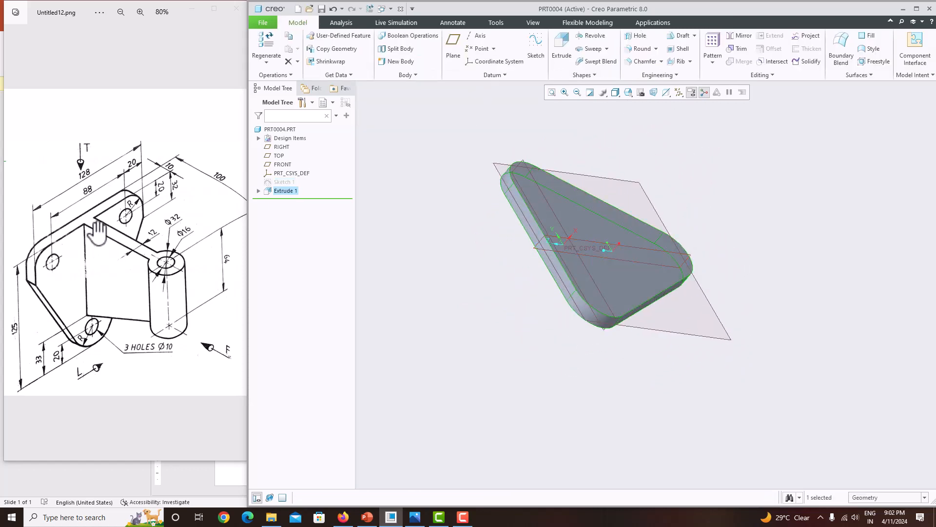
middle_click_drag(563, 265, 582, 225)
left_click(680, 105)
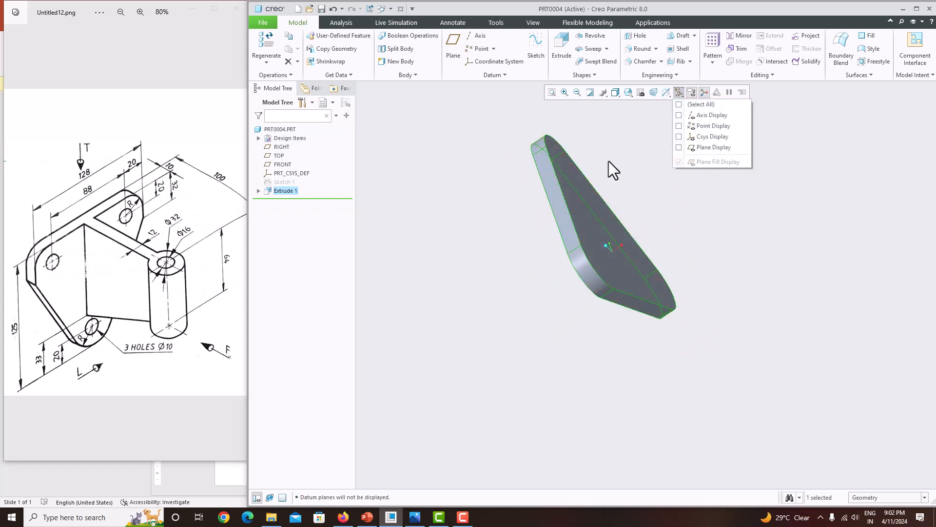
Start a sketch on the plate's 88 mm straight narrow edge face, viewed square to the sketch plane.
mouse_move(608, 177)
middle_mouse_down()
mouse_move(617, 186)
mouse_move(563, 200)
middle_mouse_up()
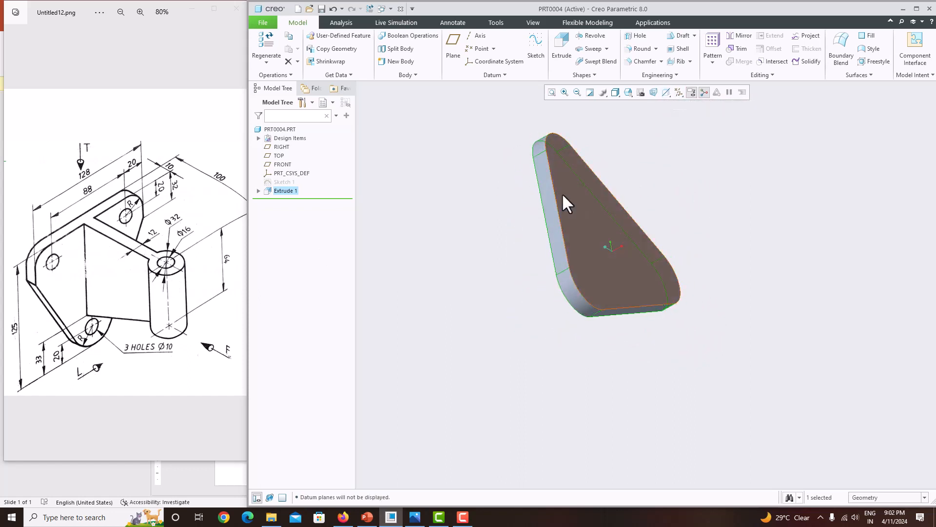
left_click(551, 196)
left_click(537, 49)
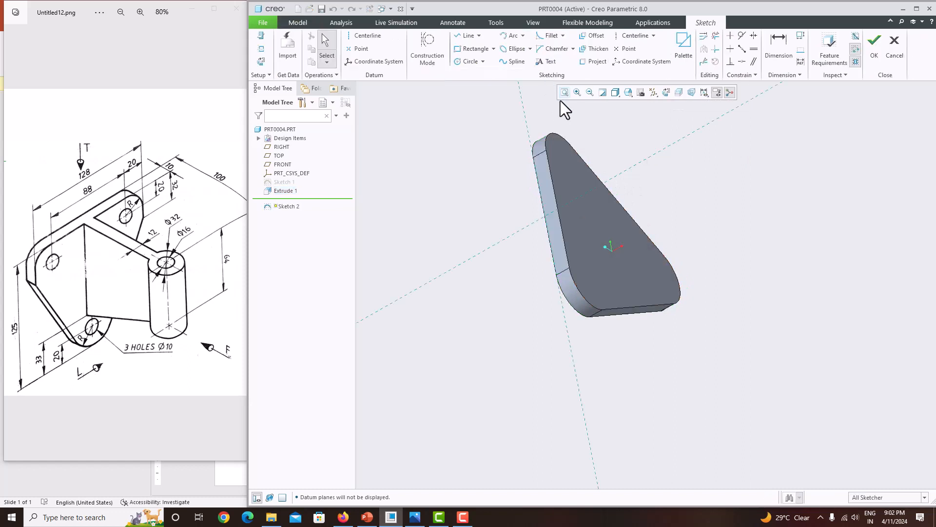
left_click(666, 94)
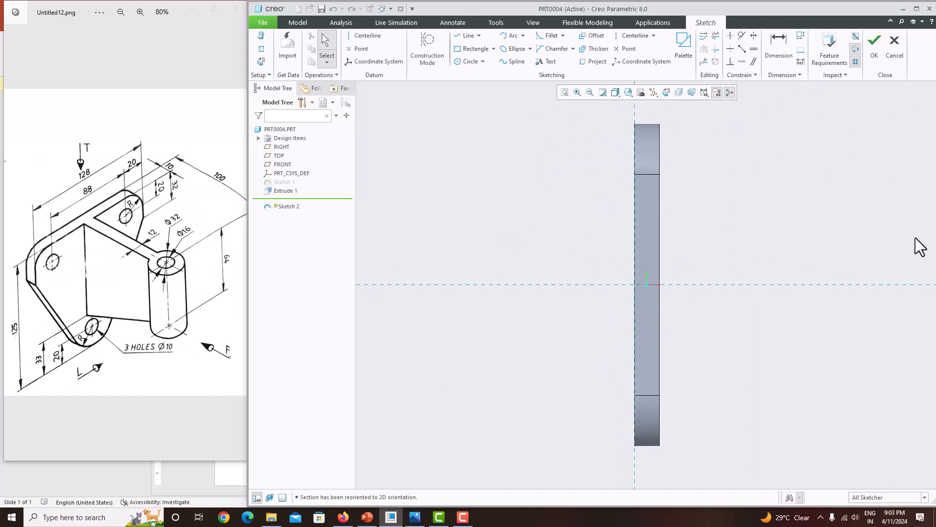
Draw a circle about 29 mm in diameter centred on the horizontal reference, about 85 mm from the vertical reference.
left_click(468, 62)
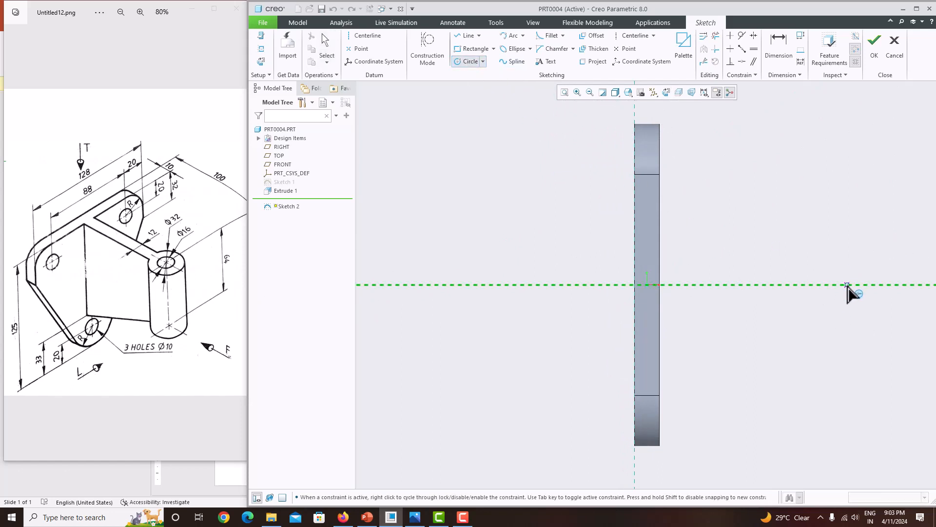
left_click(847, 285)
left_click(824, 261)
middle_click(805, 239)
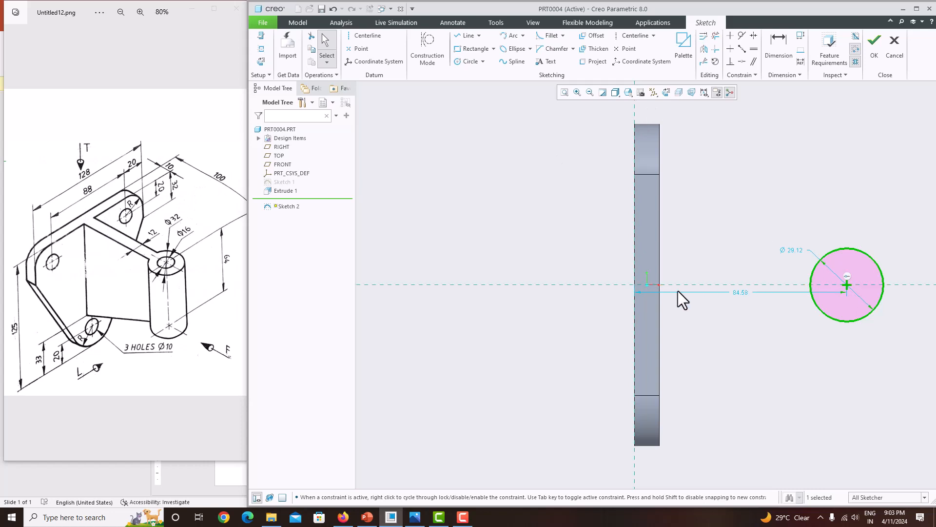
Set the circle centre's distance from the vertical reference to 100 mm and its diameter to 32 mm.
double_click(738, 294)
type("100")
key("Return")
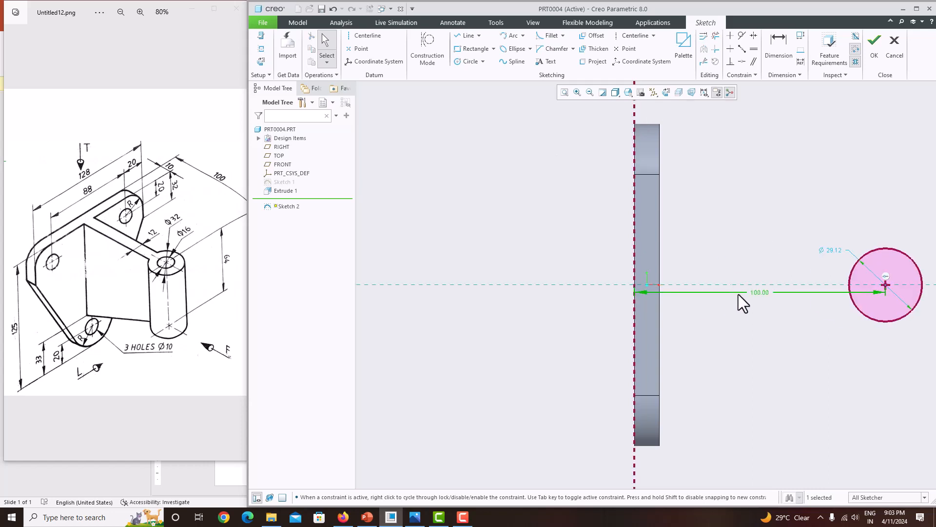
double_click(830, 250)
type("32")
key("Return")
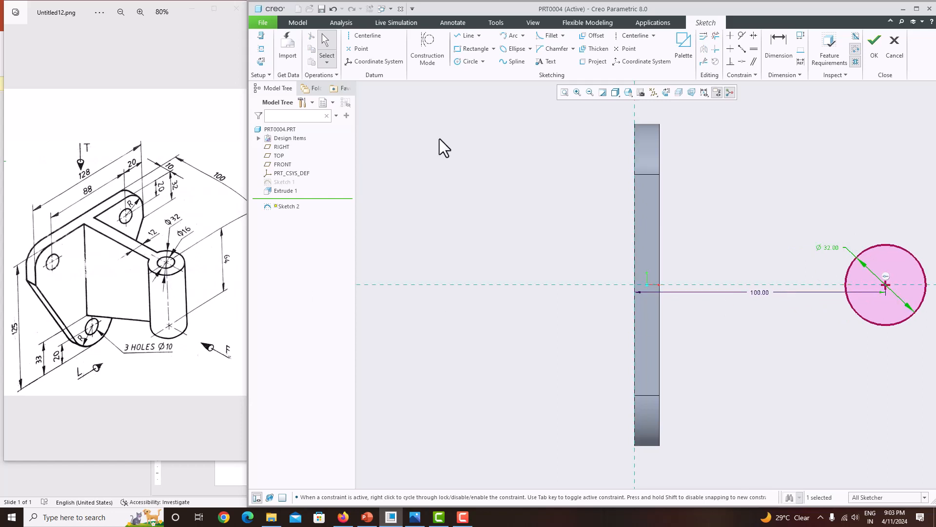
Draw a rectangle about 6 mm wide from the circle's near edge to the plate face, spanning the horizontal reference.
left_click(461, 51)
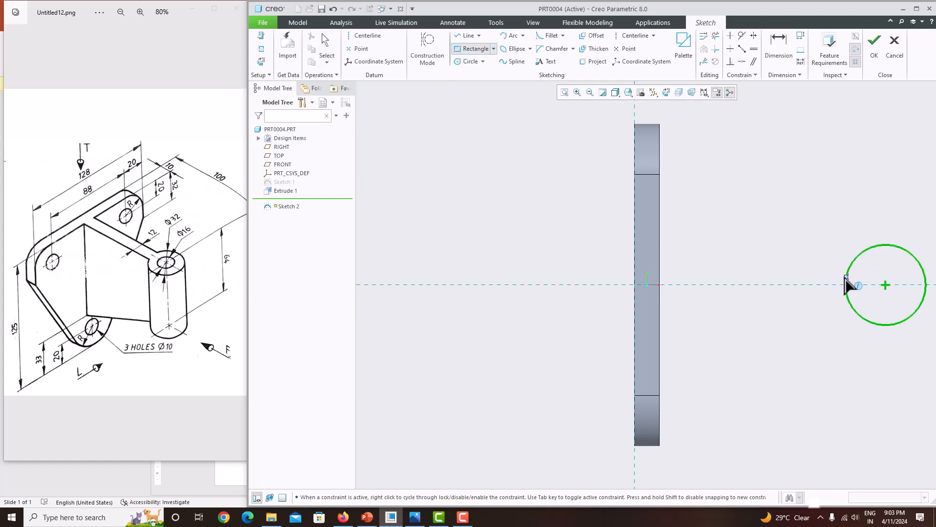
left_click(846, 277)
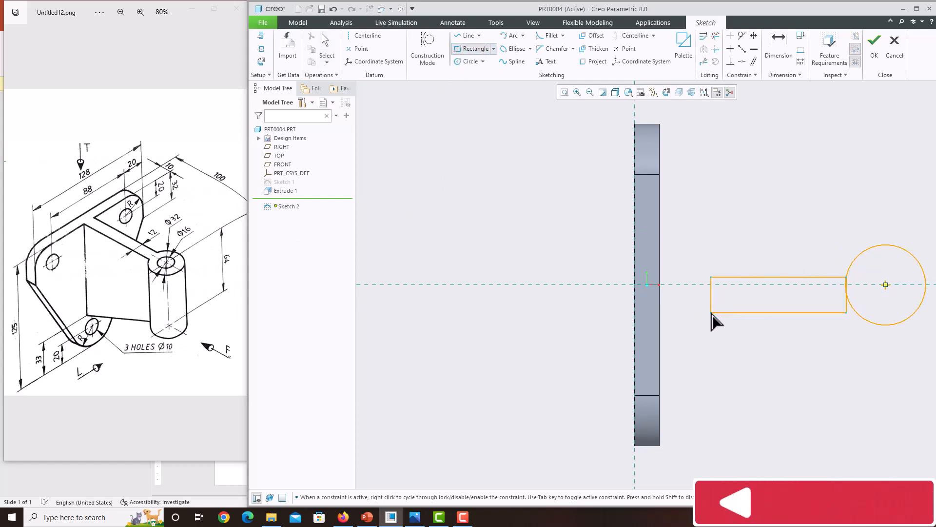
left_click(660, 292)
middle_click(726, 255)
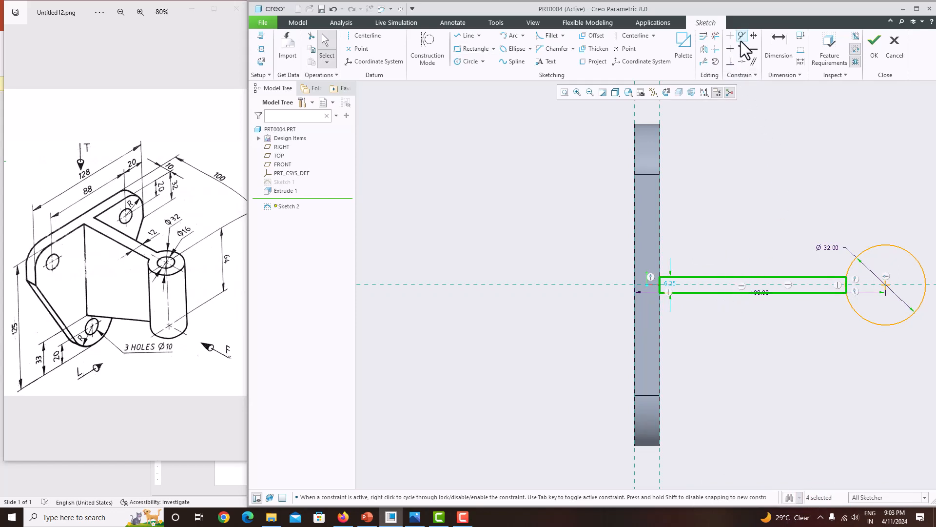
Trim the rectangle's end line and the short circle arc at their junction to merge both into one outline.
left_click(716, 36)
scroll(850, 285, "up", 2)
scroll(849, 286, "down", 5)
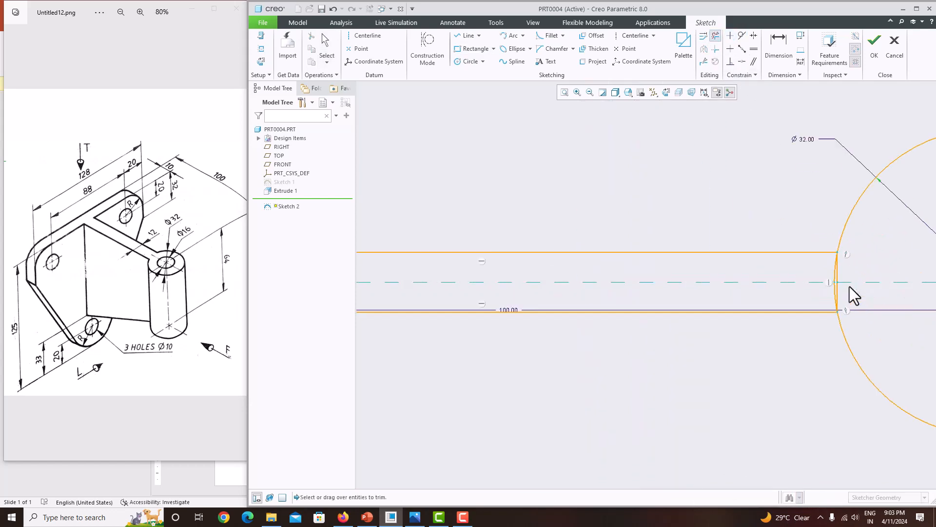
scroll(850, 286, "down", 2)
left_click_drag(832, 304, 815, 301)
middle_click(814, 301)
scroll(815, 302, "up", 8)
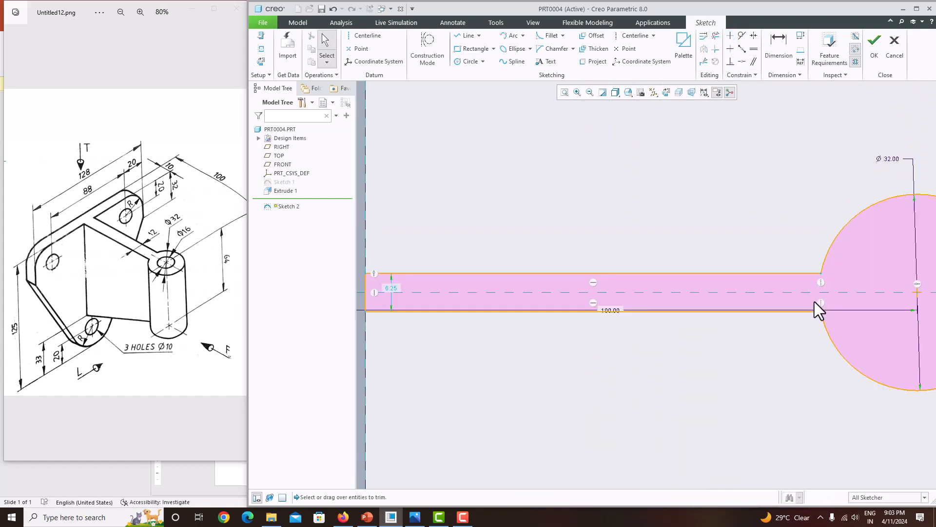
scroll(615, 312, "down", 2)
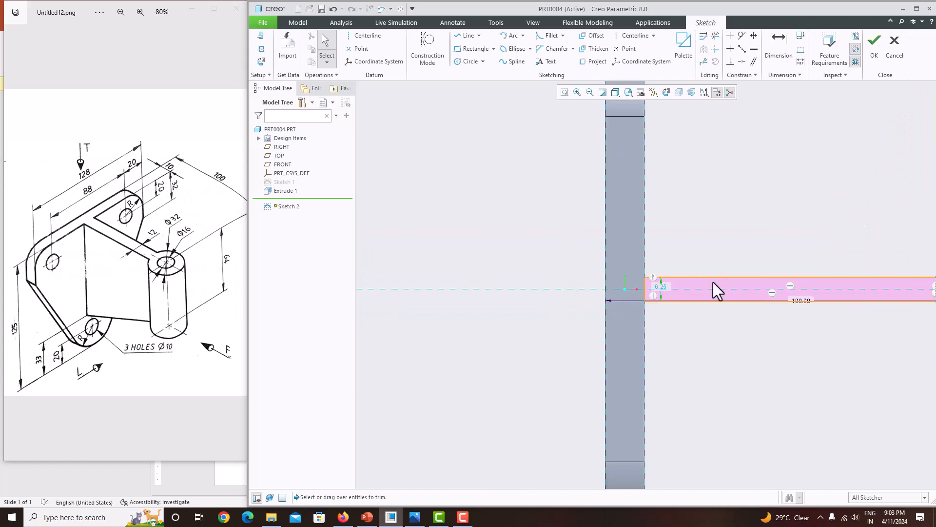
Set the arm's width to 12 mm and finish the arm-and-boss sketch.
left_click(665, 286)
type("12")
key("Return")
scroll(656, 308, "down", 3)
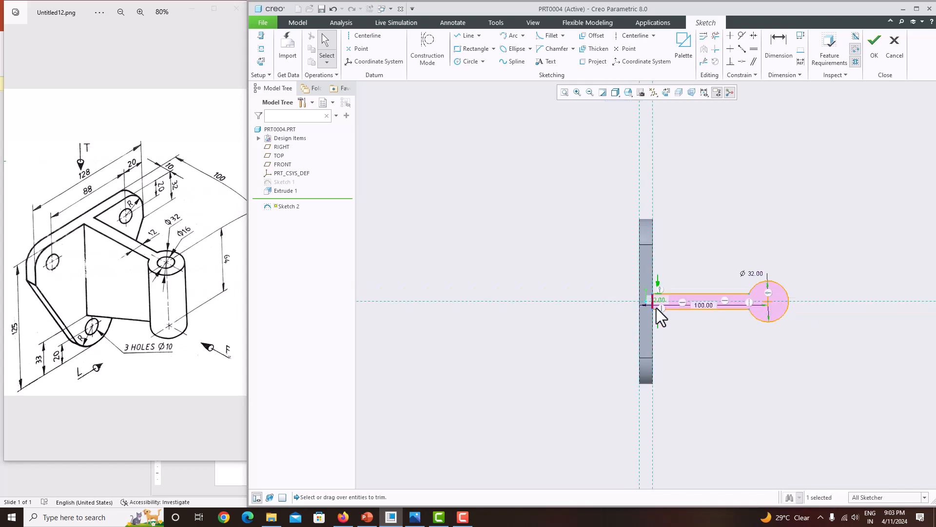
scroll(756, 300, "up", 4)
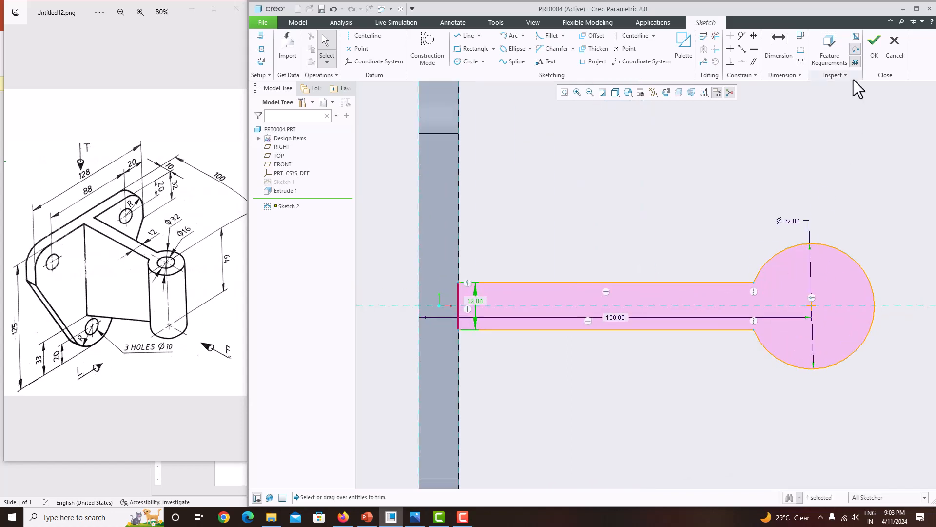
left_click(873, 54)
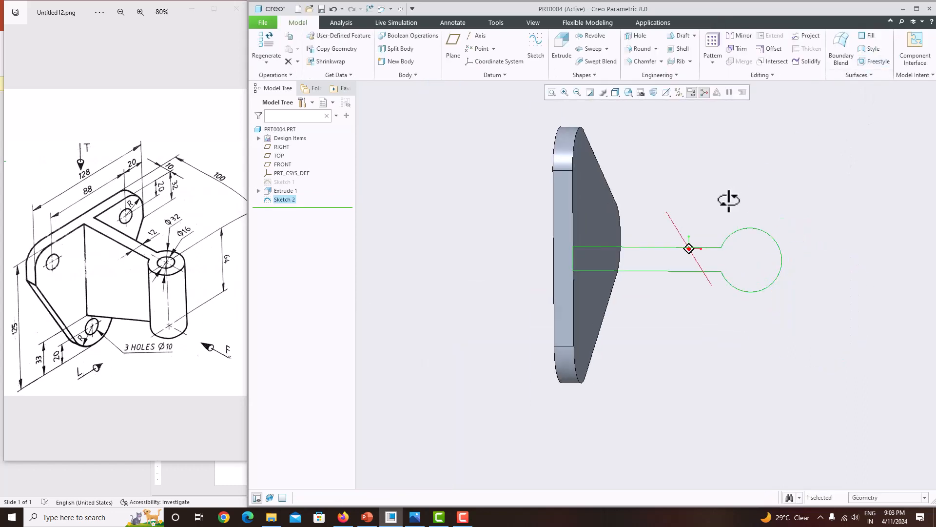
Extrude the arm-and-boss profile as a solid to a depth of 92 mm.
left_click(563, 54)
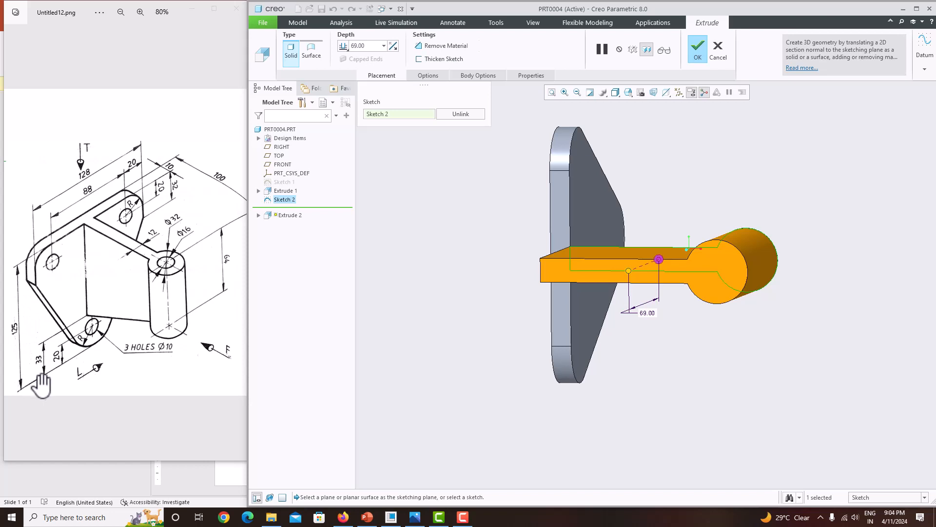
middle_click_drag(555, 215, 583, 251)
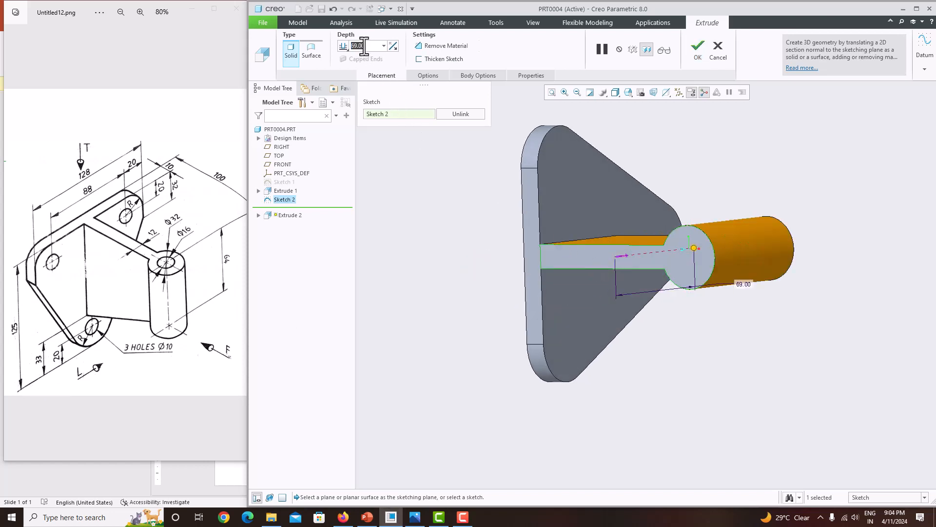
type("125")
key("Return")
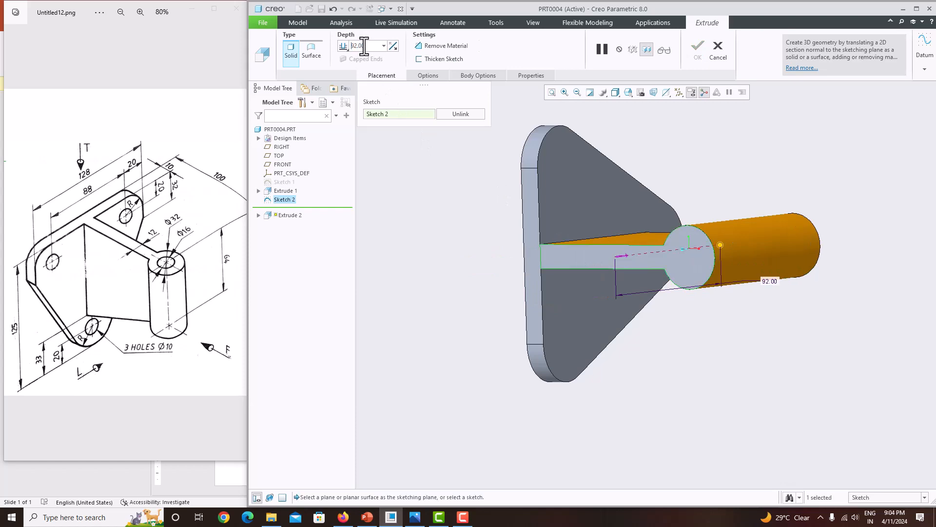
middle_click_drag(638, 282, 679, 264)
middle_click(724, 156)
mouse_move(725, 156)
middle_mouse_down()
mouse_move(702, 218)
mouse_move(736, 246)
mouse_move(751, 209)
middle_mouse_up()
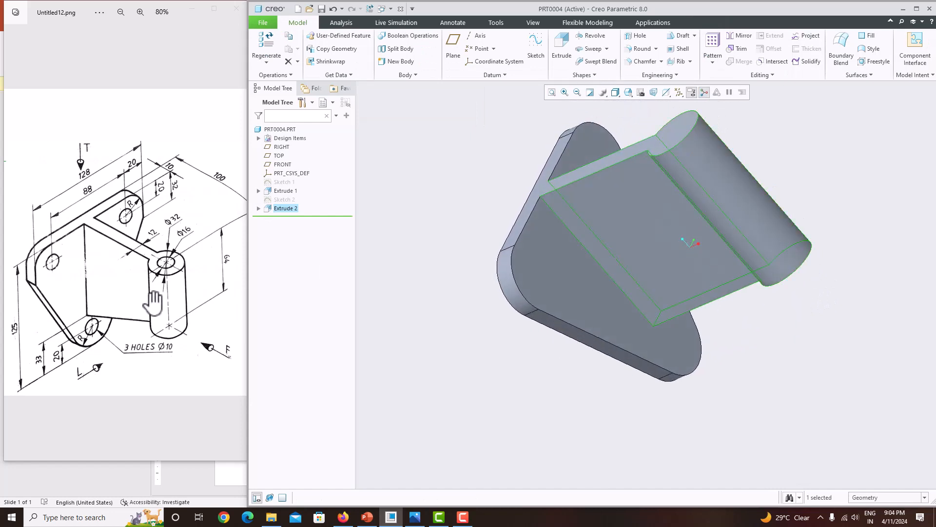
Edit the arm-and-boss sketch to add a datum point at the boss circle's centre.
scroll(464, 379, "down", 3)
mouse_move(463, 379)
middle_mouse_down()
mouse_move(512, 412)
mouse_move(515, 360)
mouse_move(535, 370)
mouse_move(523, 324)
mouse_move(504, 326)
middle_mouse_up()
middle_click_drag(619, 255, 624, 283)
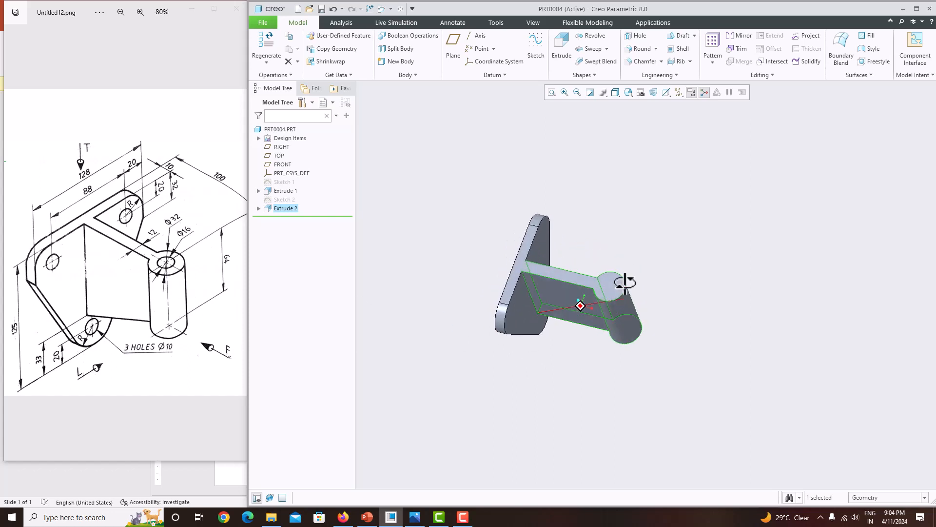
scroll(634, 283, "up", 3)
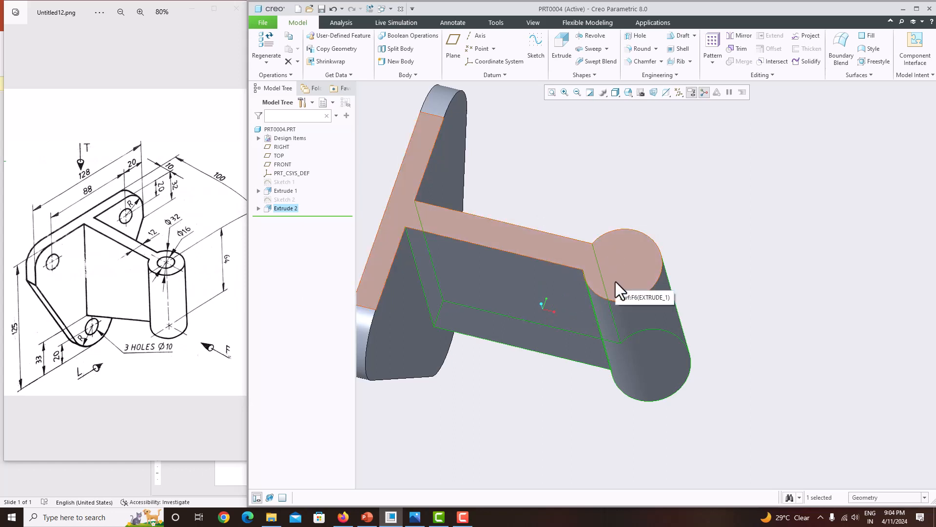
left_click(288, 204)
left_click(305, 148)
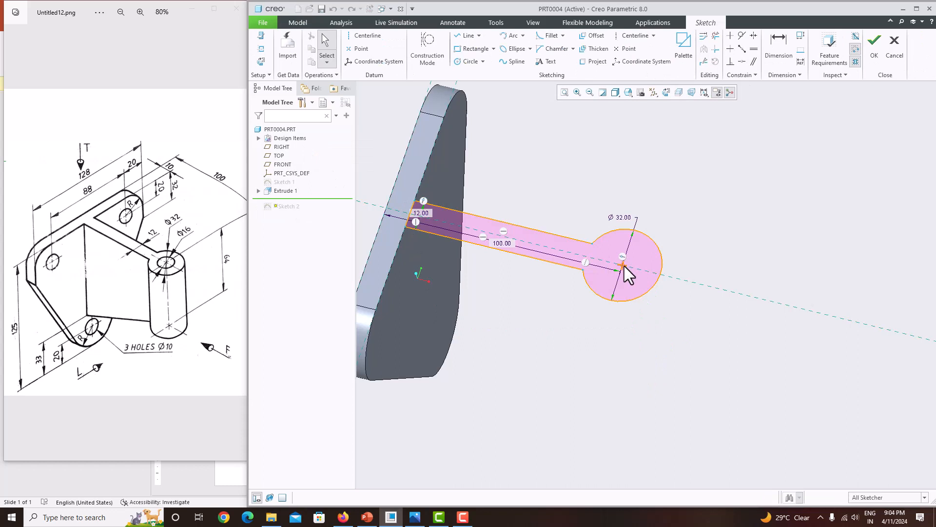
left_click(361, 48)
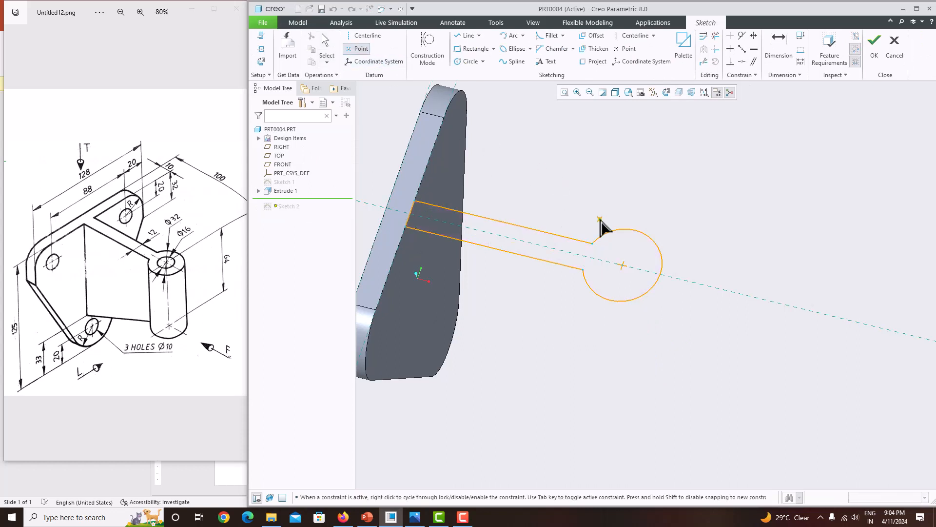
left_click(623, 265)
middle_click(719, 232)
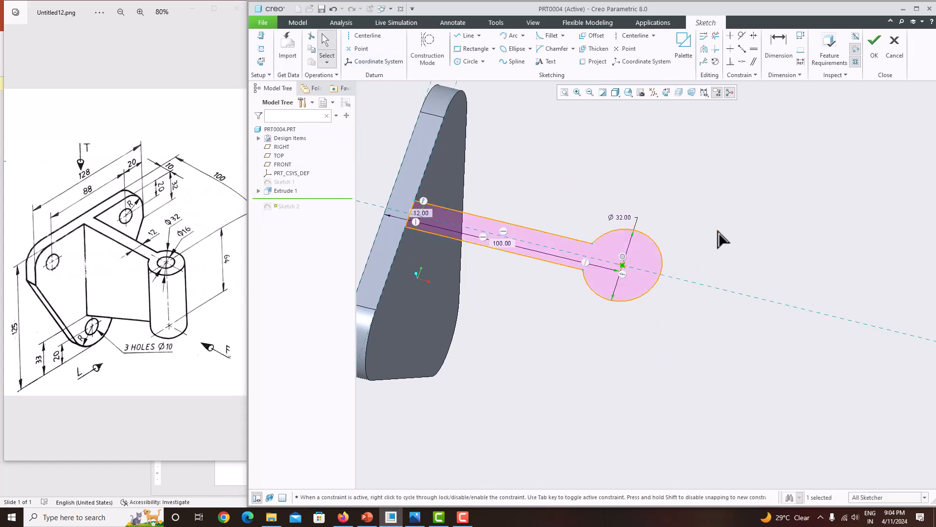
left_click(873, 66)
Turn on the display of datum axes in the model.
mouse_move(767, 152)
middle_mouse_down()
mouse_move(696, 172)
mouse_move(774, 203)
middle_mouse_up()
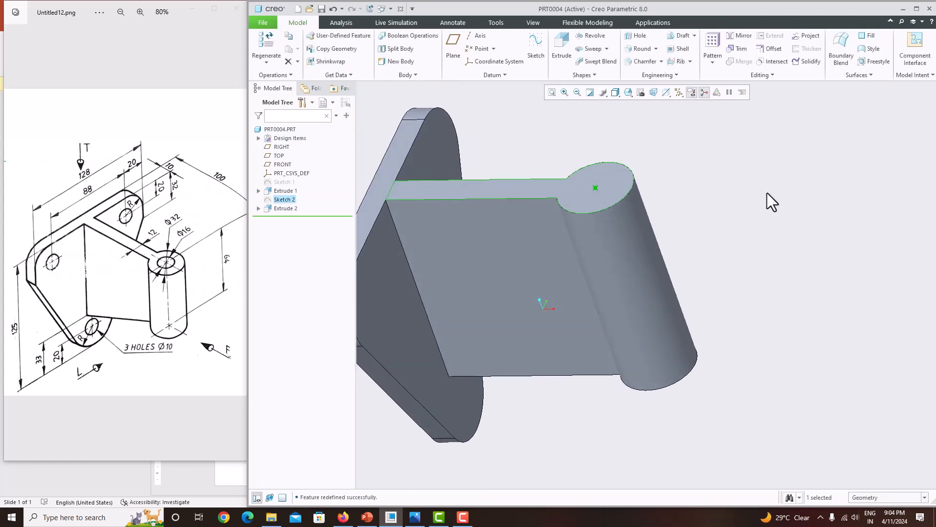
left_click(691, 92)
left_click(682, 115)
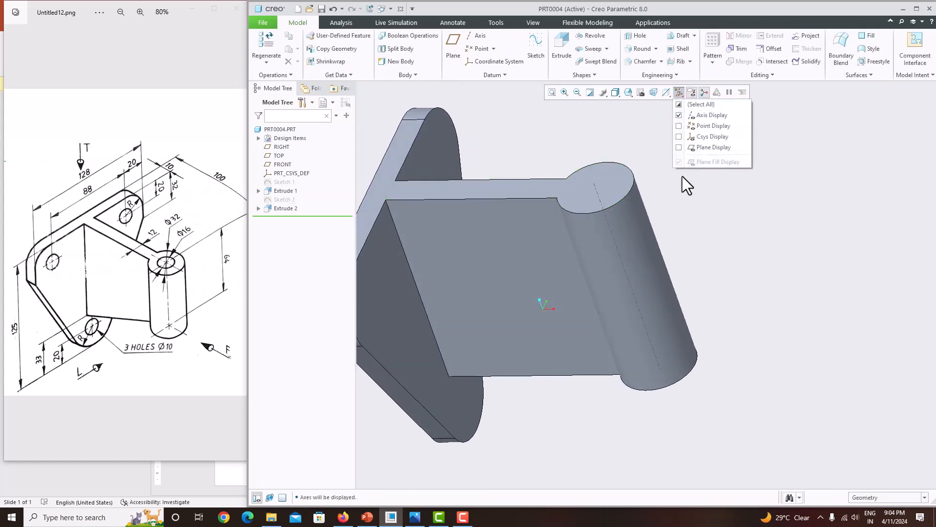
Edit the plate sketch to add datum points at the centres of its three corner arcs.
middle_click_drag(679, 241, 674, 259)
middle_click_drag(426, 308, 475, 347)
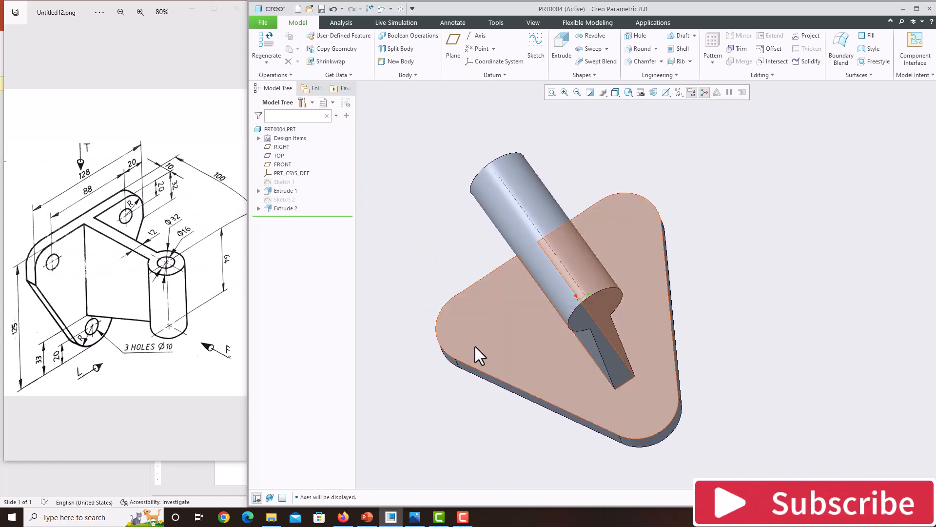
left_click(291, 182)
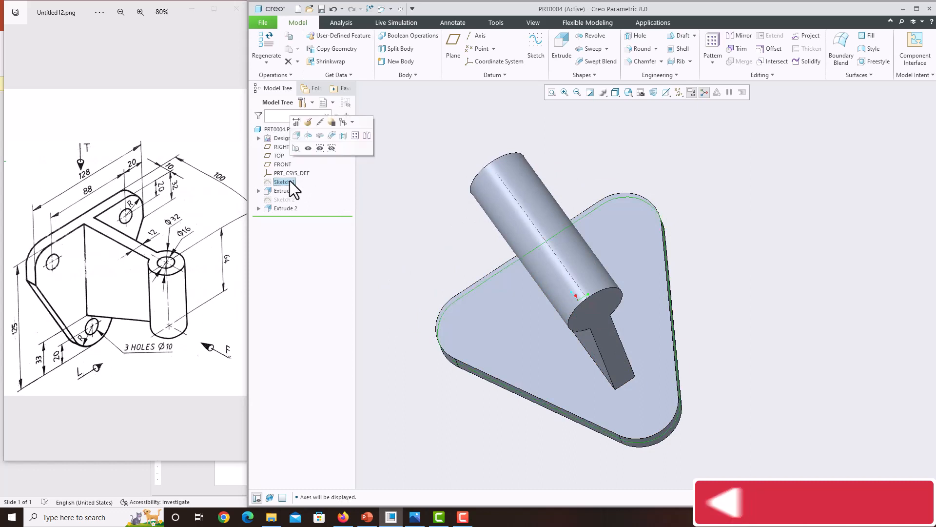
left_click(309, 122)
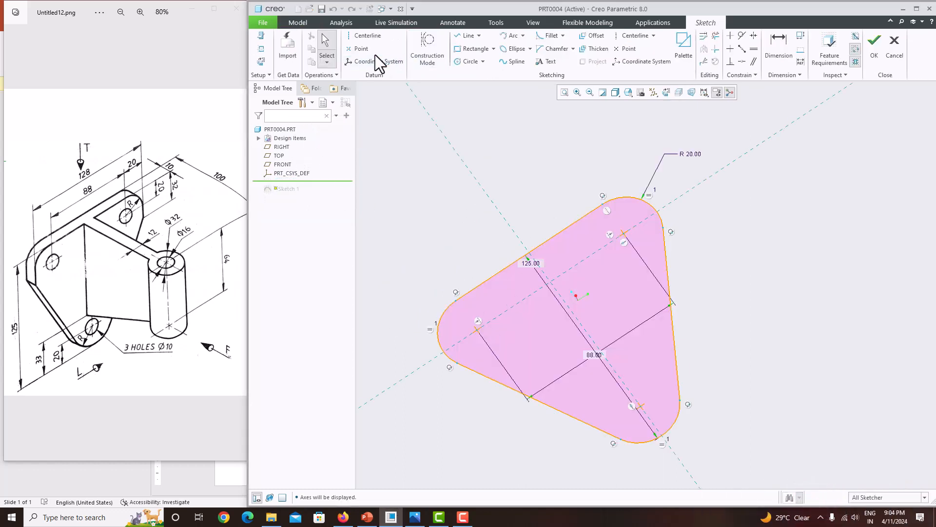
left_click(358, 48)
left_click(477, 332)
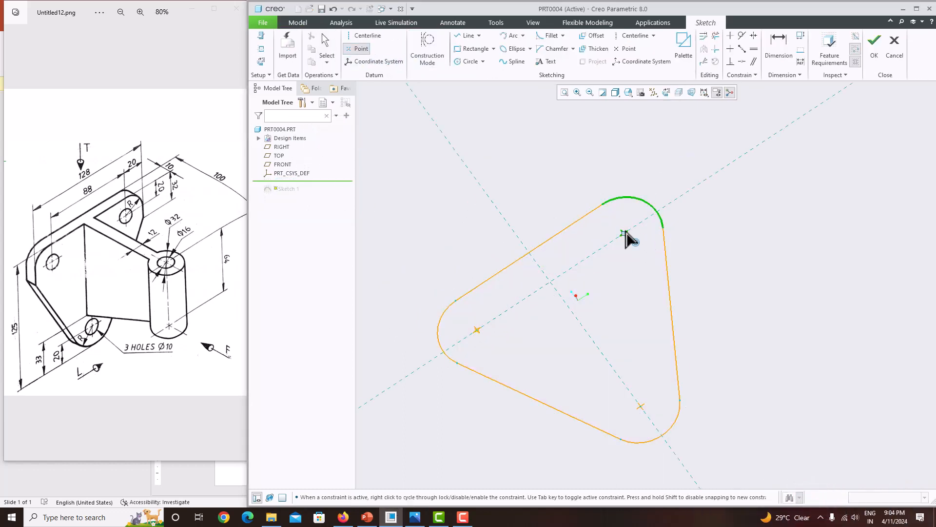
left_click(625, 233)
left_click(641, 407)
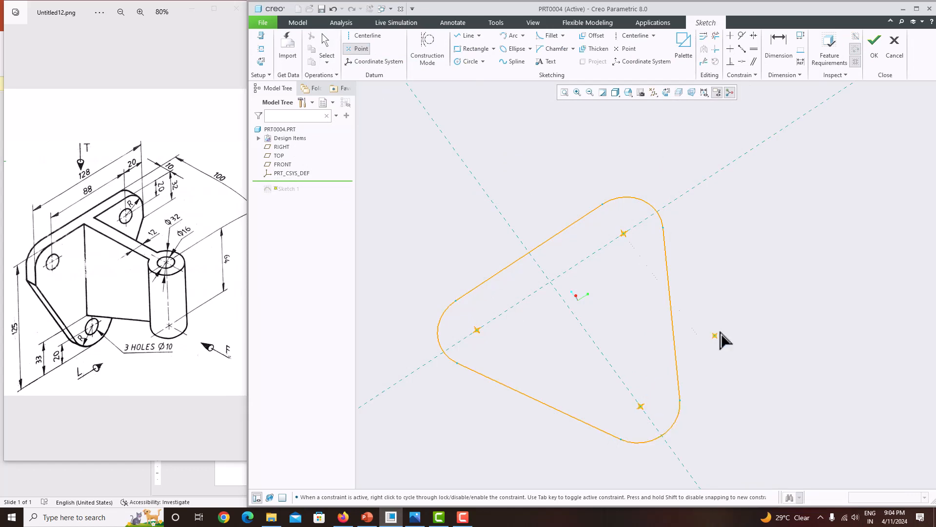
middle_click(745, 301)
left_click(868, 52)
middle_click_drag(678, 288, 713, 186)
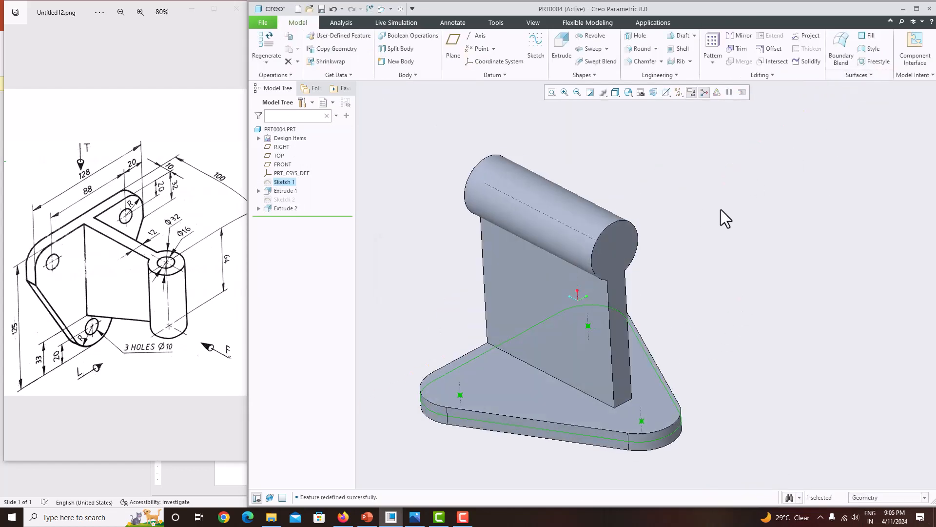
middle_click_drag(702, 263, 640, 422)
mouse_move(685, 303)
middle_mouse_down()
mouse_move(648, 340)
mouse_move(673, 335)
mouse_move(664, 340)
mouse_move(663, 315)
middle_mouse_up()
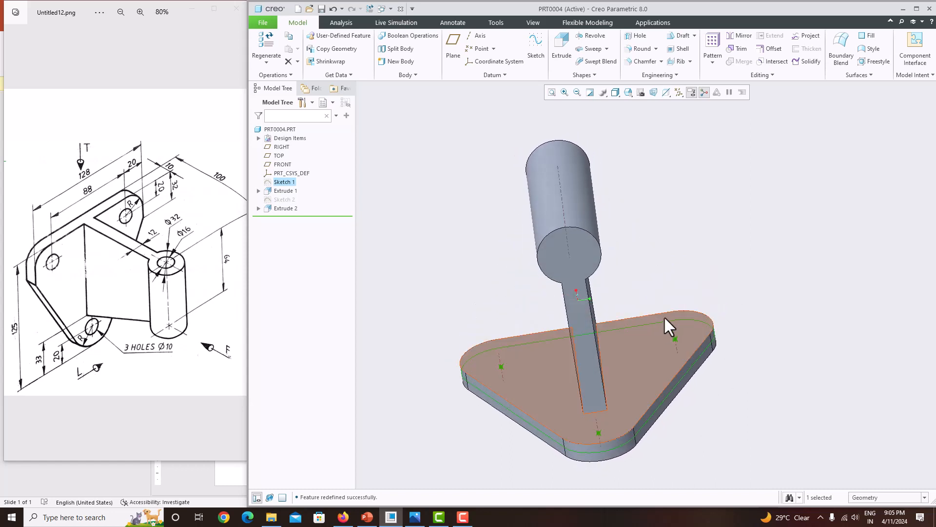
left_click(640, 36)
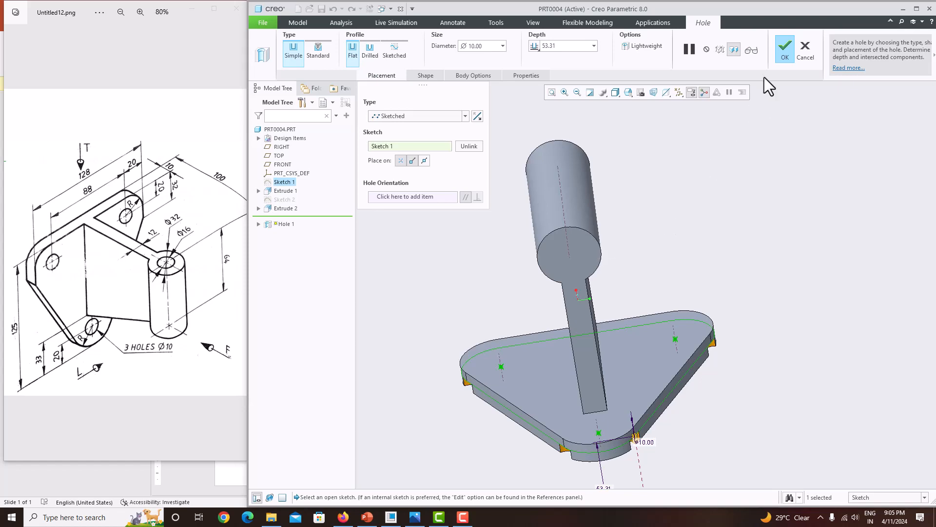
middle_click_drag(600, 251, 598, 238)
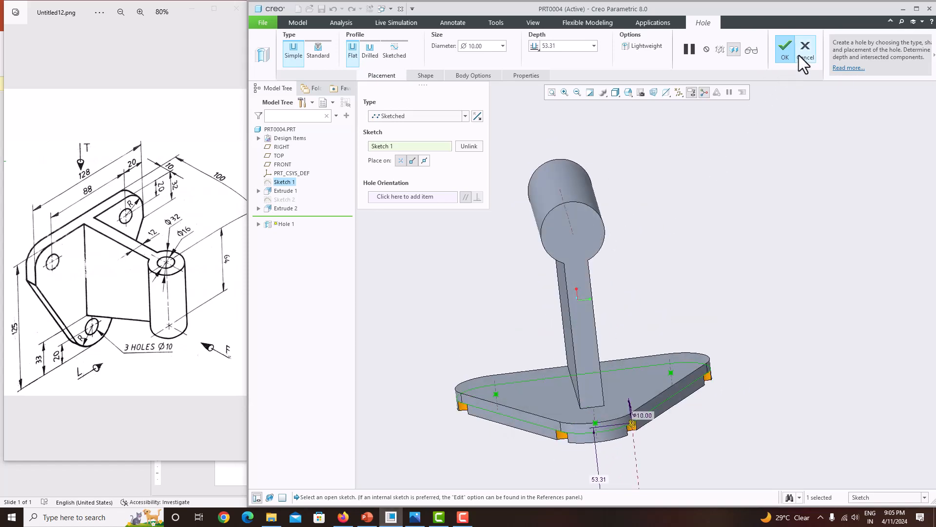
left_click(800, 55)
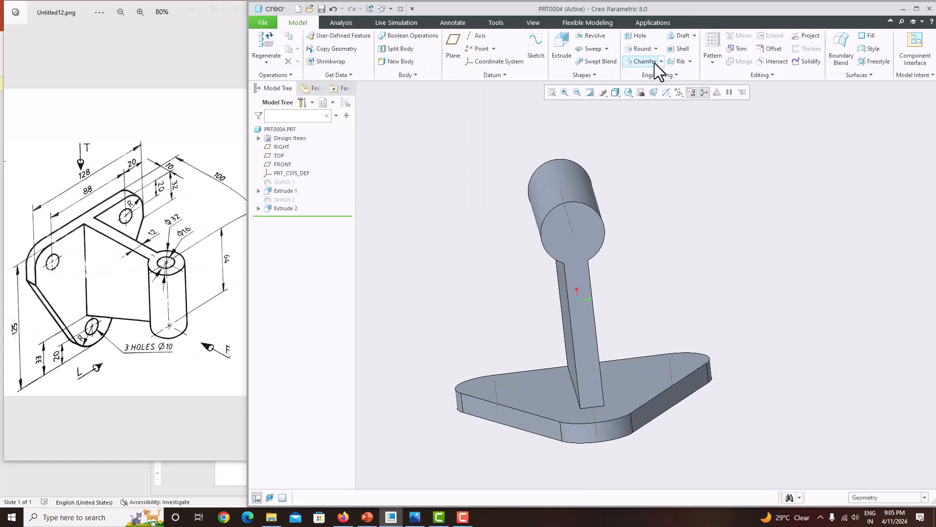
Create a simple hole of 16 mm diameter on the boss's end face, coaxial with the boss axis and passing through its full length.
left_click(634, 37)
left_click(588, 226)
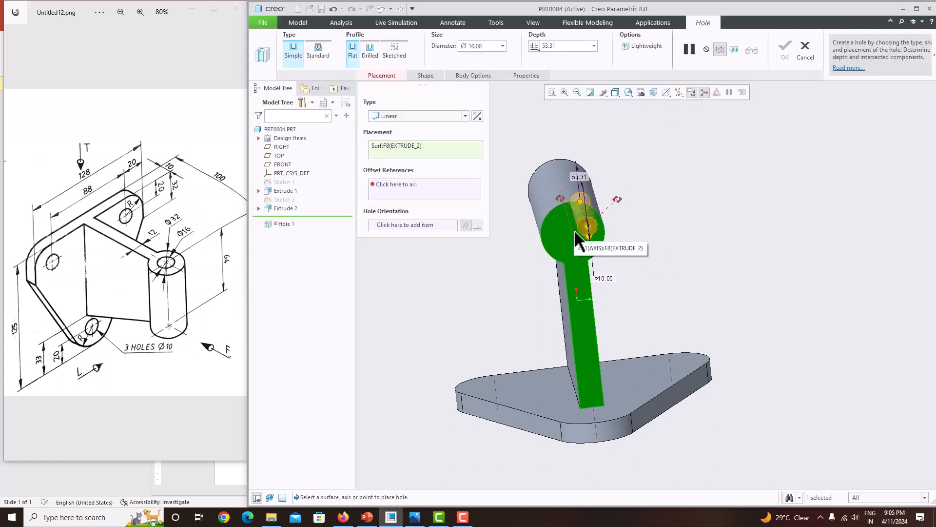
left_click(576, 234, "ctrl")
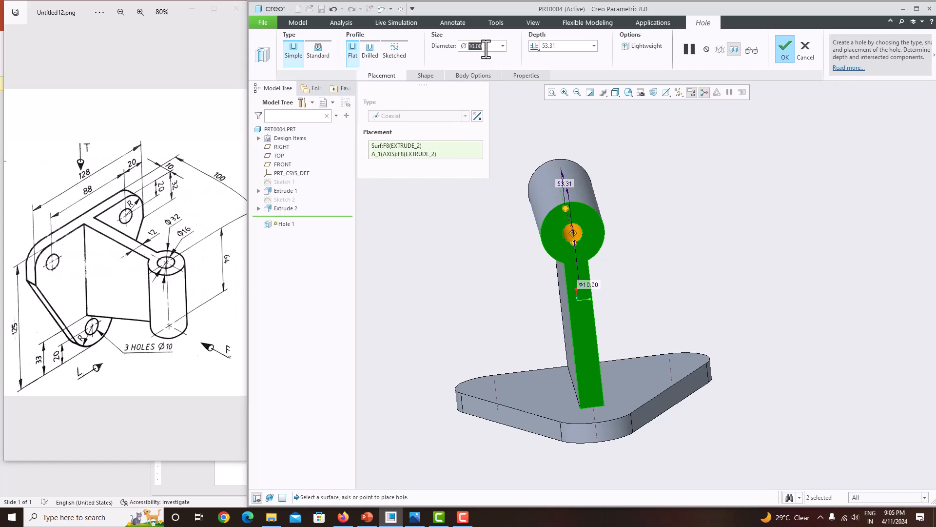
type("16")
key("Return")
left_click(535, 46)
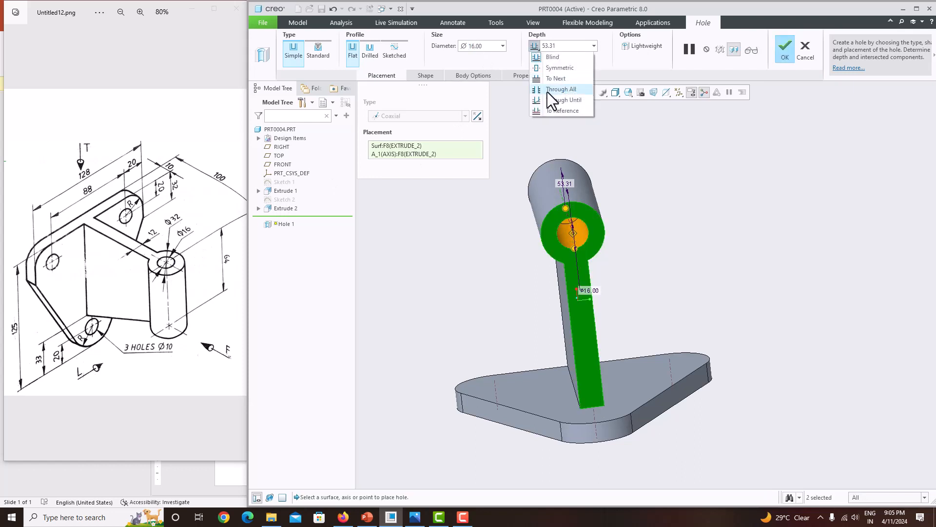
left_click(554, 79)
left_click(785, 49)
Create a 10 mm diameter hole through the mounting plate, coaxial with the datum axis at one of its two upper corners.
middle_click_drag(762, 138, 708, 215)
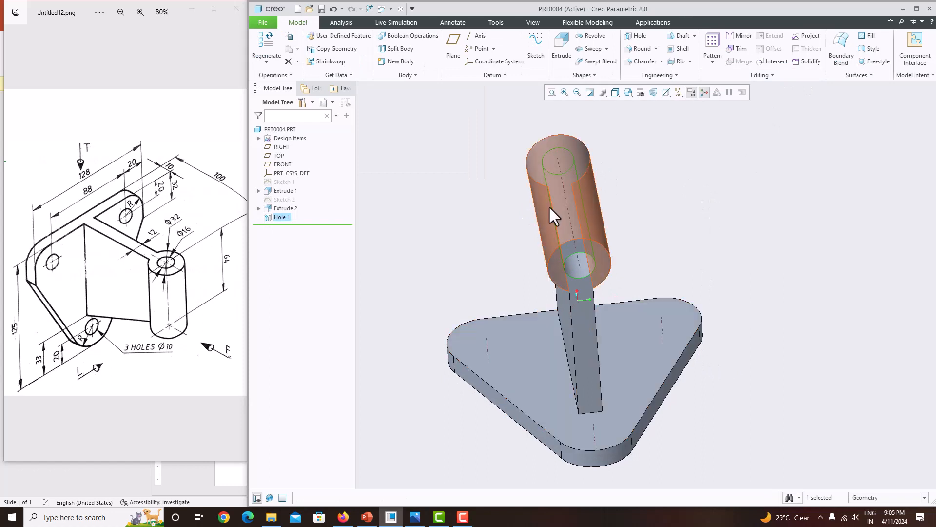
left_click(634, 39)
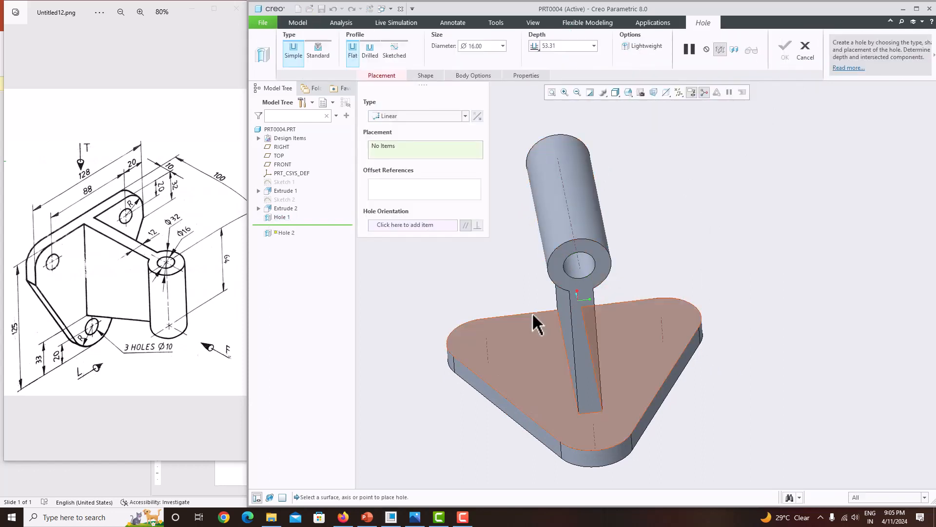
left_click(539, 337)
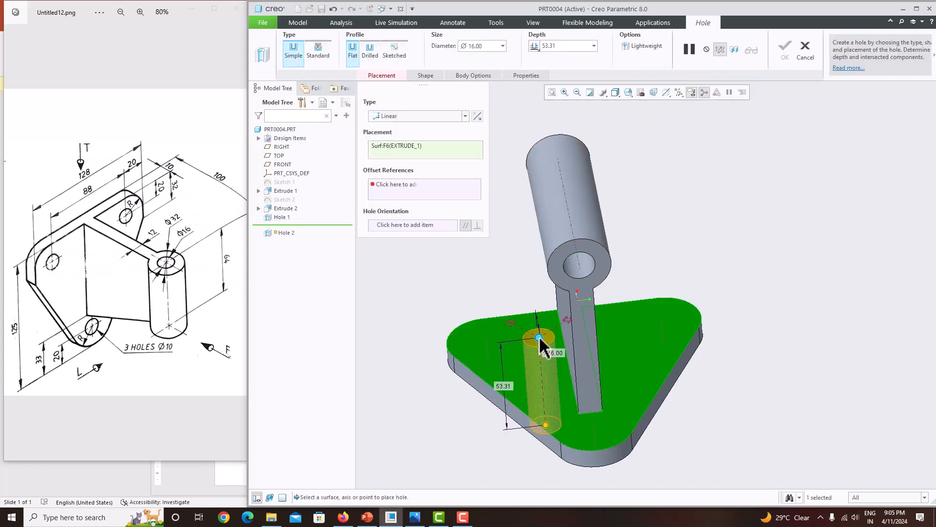
left_click(489, 349, "ctrl")
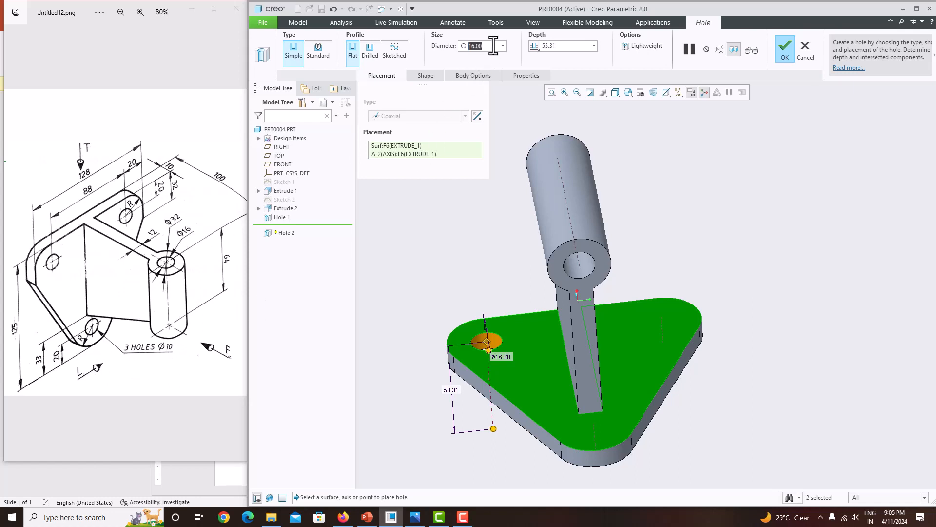
type("10")
key("Return")
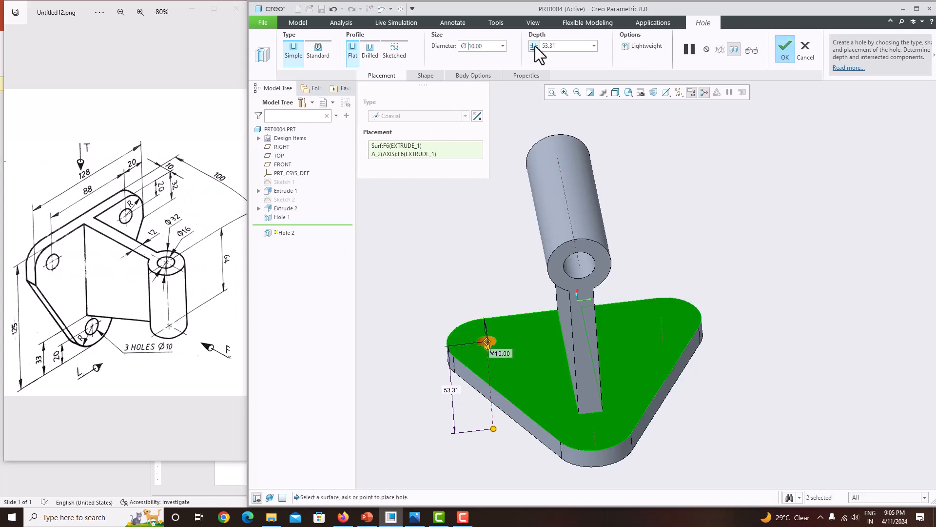
left_click(535, 46)
left_click(554, 77)
left_click(786, 52)
Create a 10 mm diameter hole in the mounting plate, coaxial with the datum axis at its other upper corner, with depth To Next.
middle_click_drag(732, 161, 719, 190)
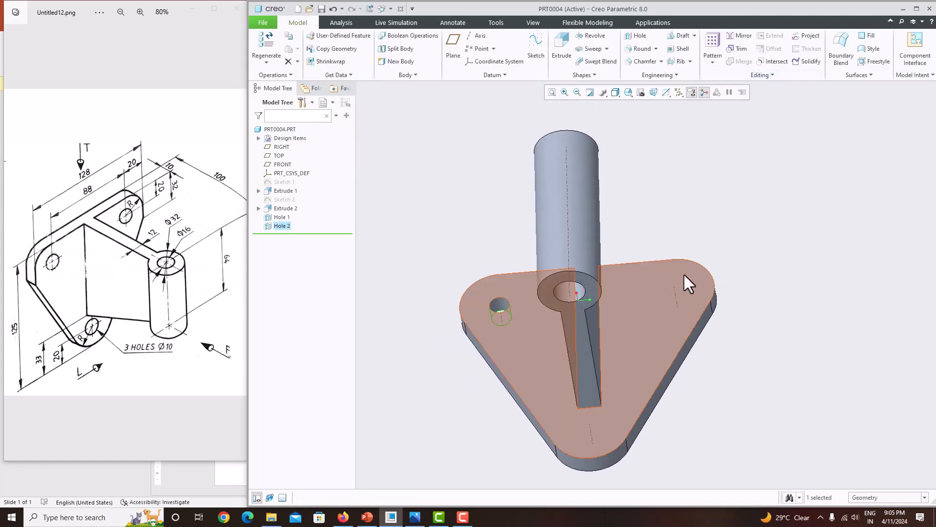
left_click(642, 37)
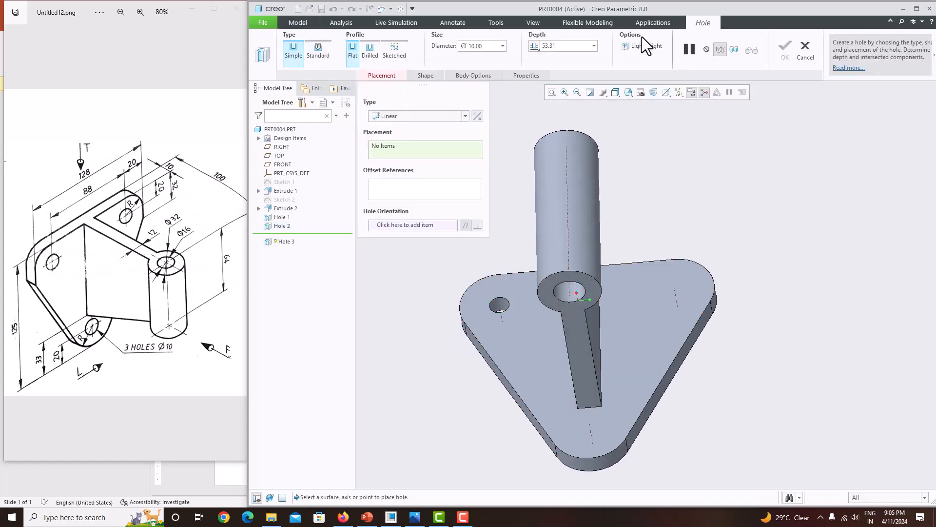
left_click(648, 286)
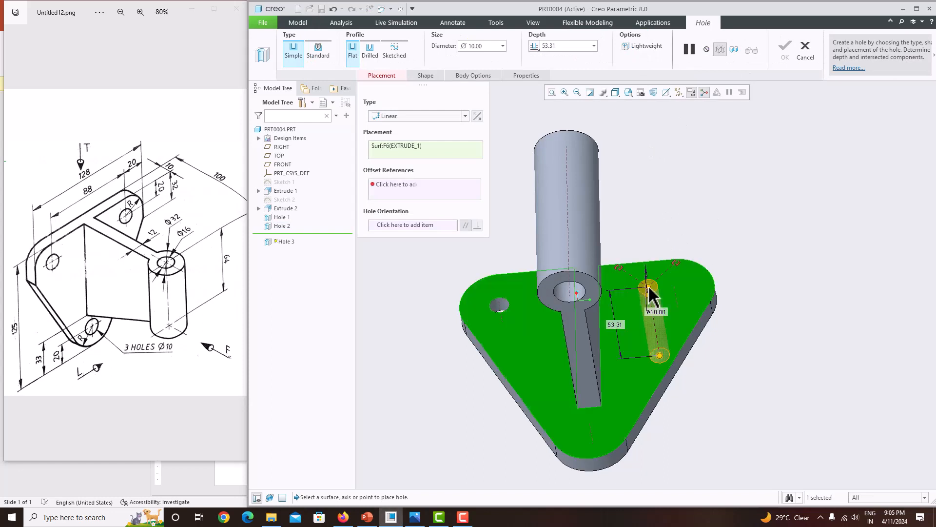
left_click(676, 295, "ctrl")
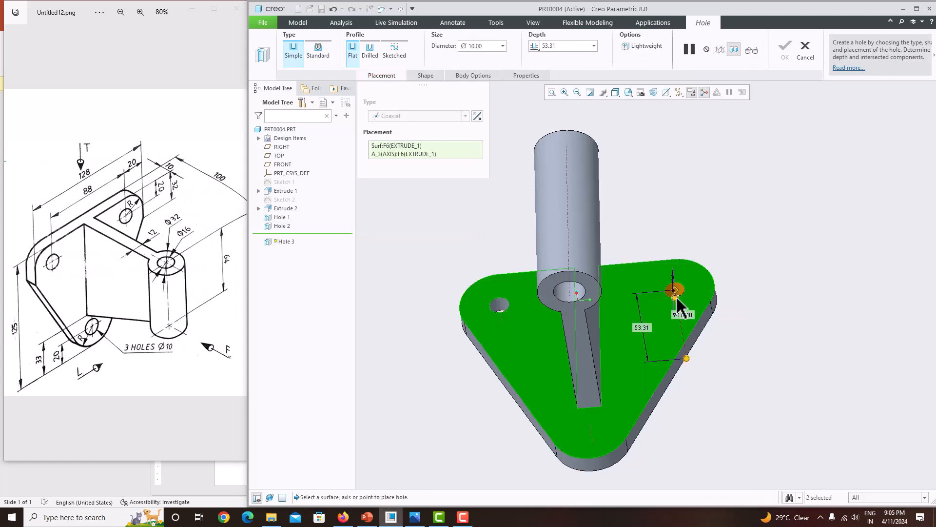
left_click(535, 46)
left_click(552, 80)
left_click(792, 51)
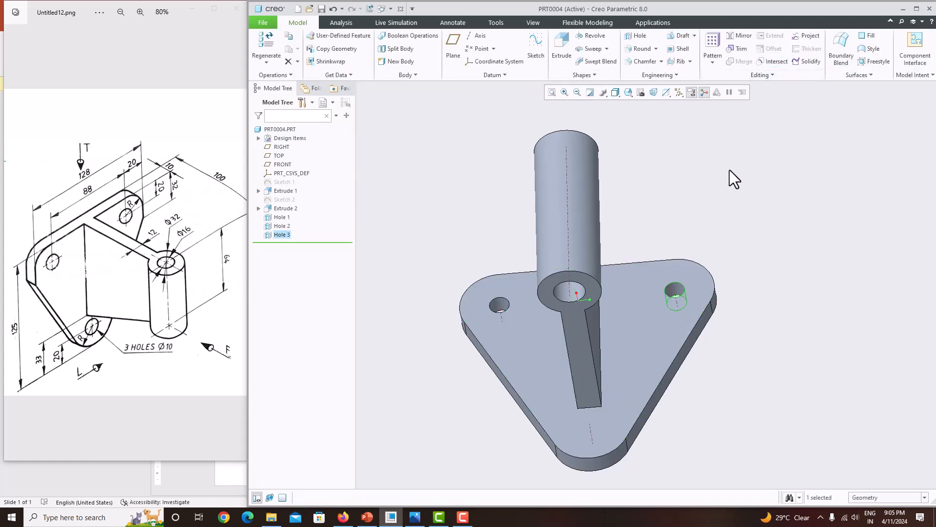
Create a 10 mm diameter hole in the mounting plate, coaxial with the datum axis at its lower corner, with depth To Next.
left_click(629, 43)
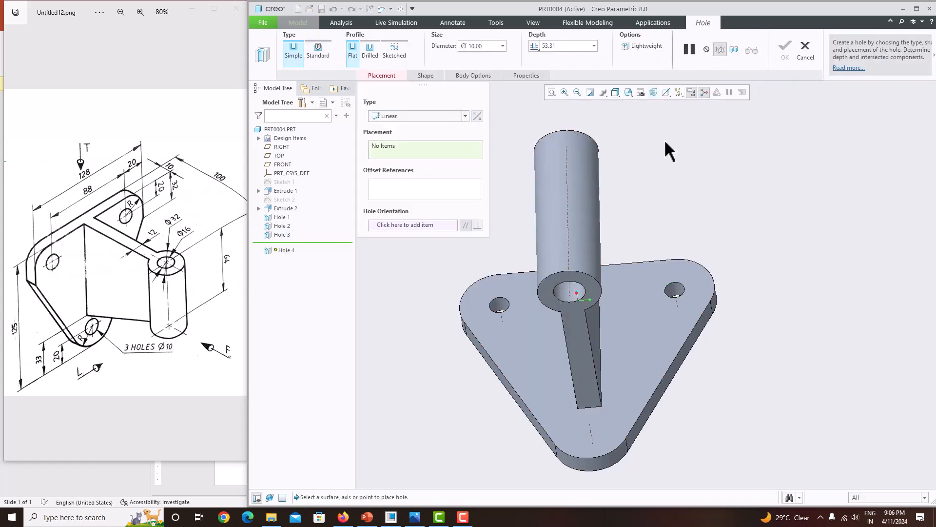
left_click(623, 388)
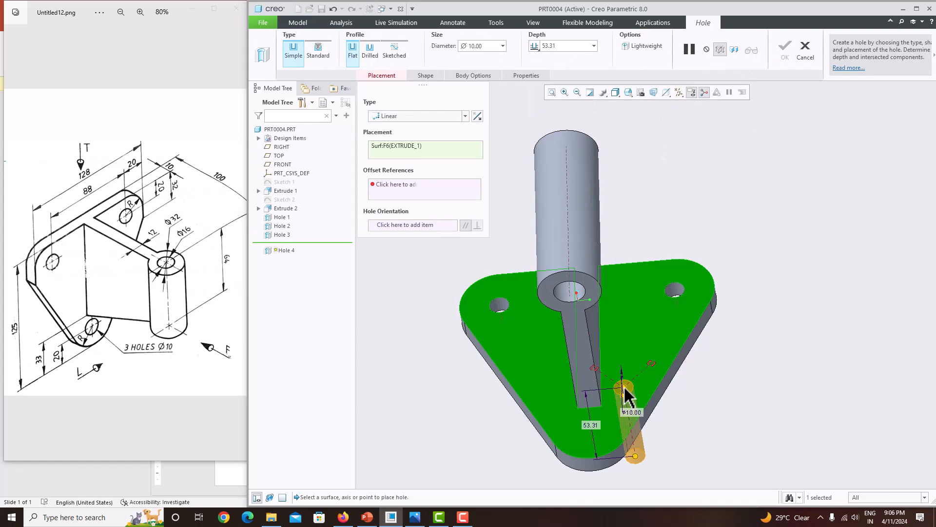
left_click(591, 436, "ctrl")
left_click(534, 46)
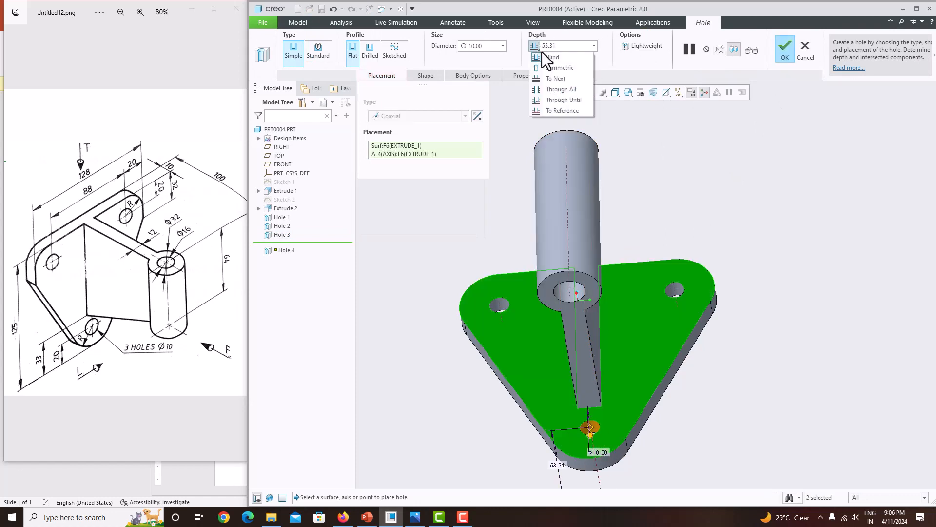
left_click(551, 74)
left_click(785, 48)
Maximize the modelling window to fill the screen and turn the bracket to an angled view.
middle_click_drag(758, 104, 743, 199)
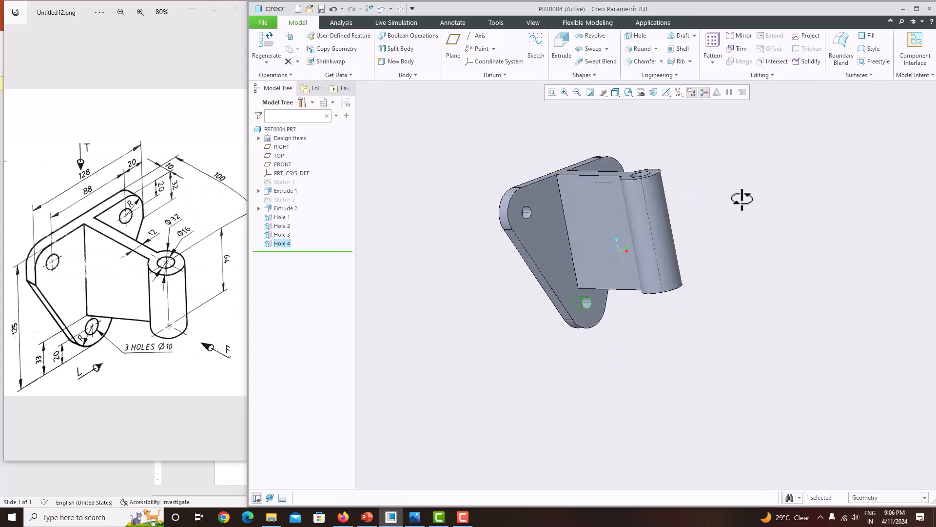
middle_click_drag(537, 287, 553, 218)
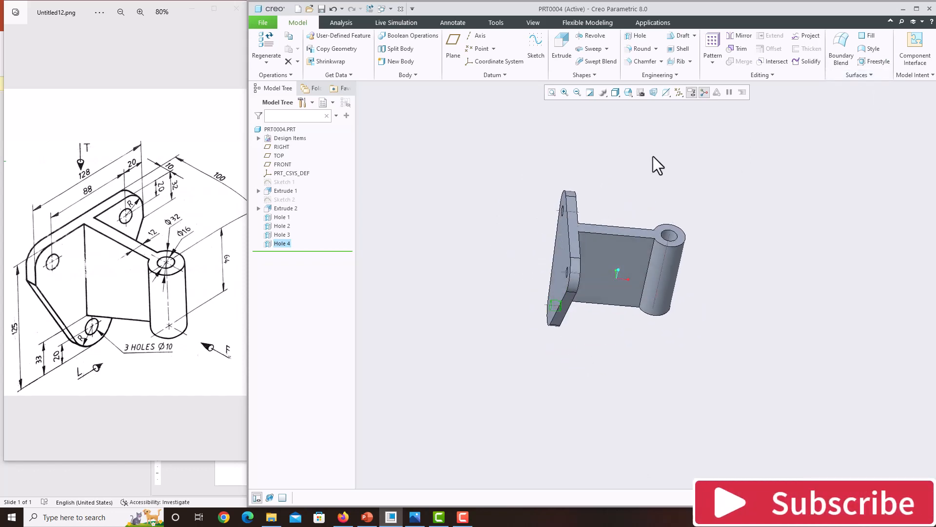
left_click(917, 8)
middle_click_drag(719, 242, 600, 278)
scroll(499, 259, "up", 3)
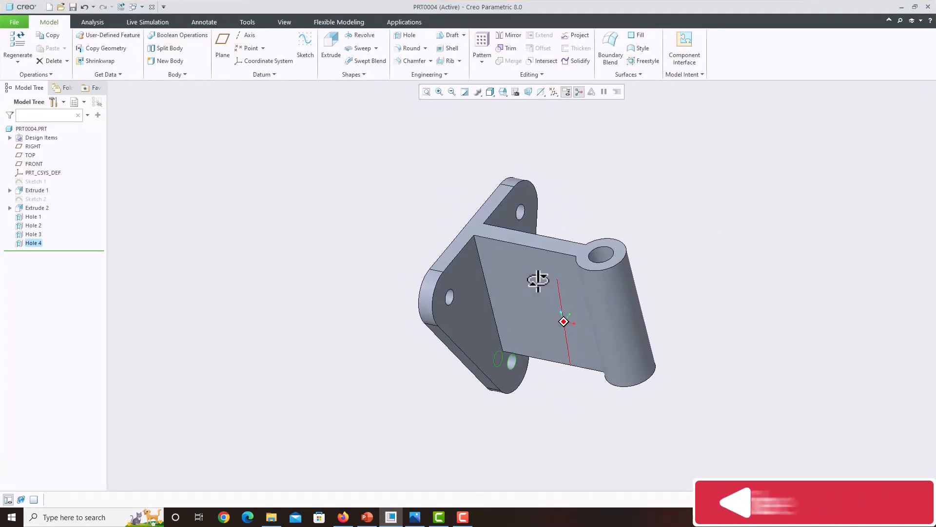
Apply a blue appearance to the whole part.
left_click(284, 23)
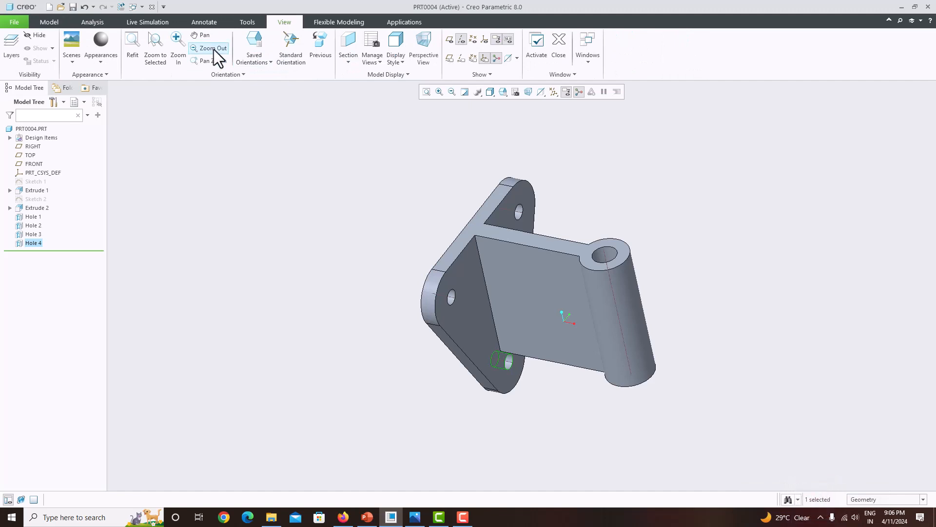
left_click(100, 61)
left_click(97, 133)
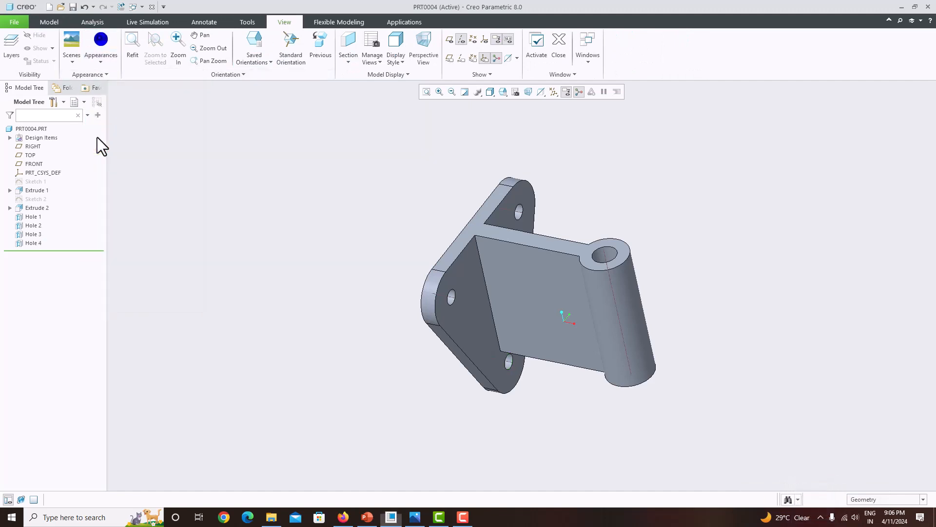
left_click(884, 499)
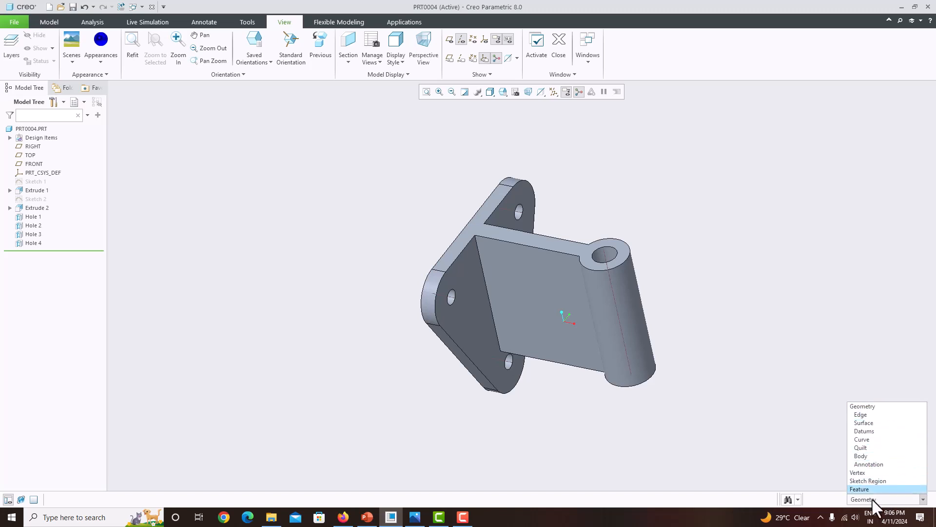
left_click(872, 499)
left_click(29, 129)
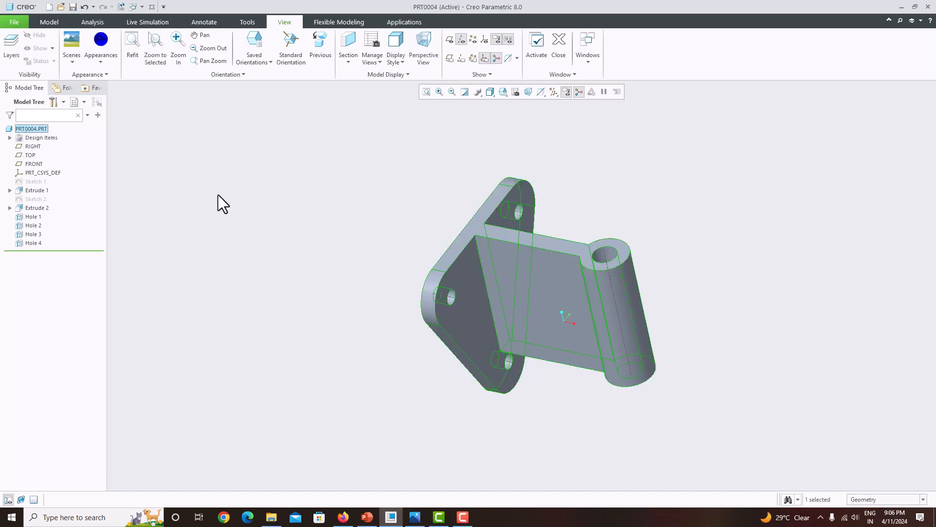
left_click(102, 38)
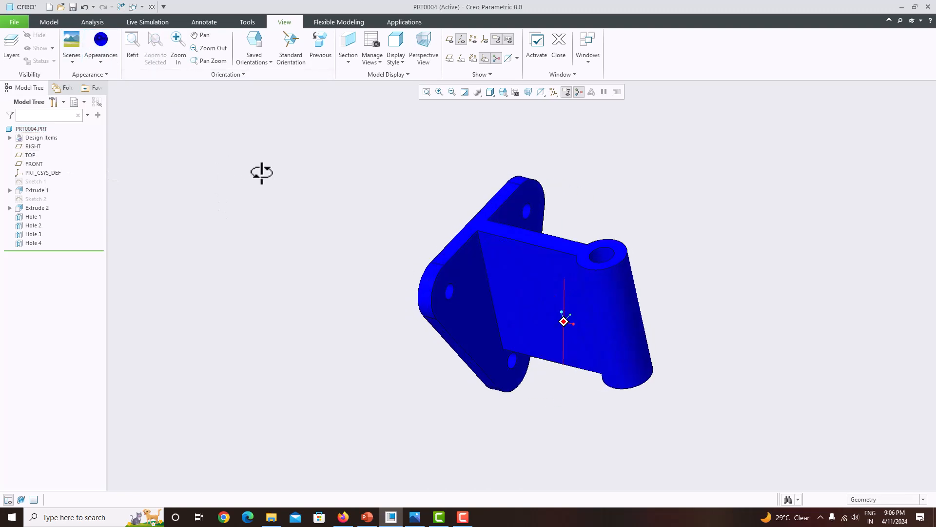
Choose a white appearance and select the inner surfaces of two of the plate's mounting holes for it.
left_click(111, 61)
left_click(118, 116)
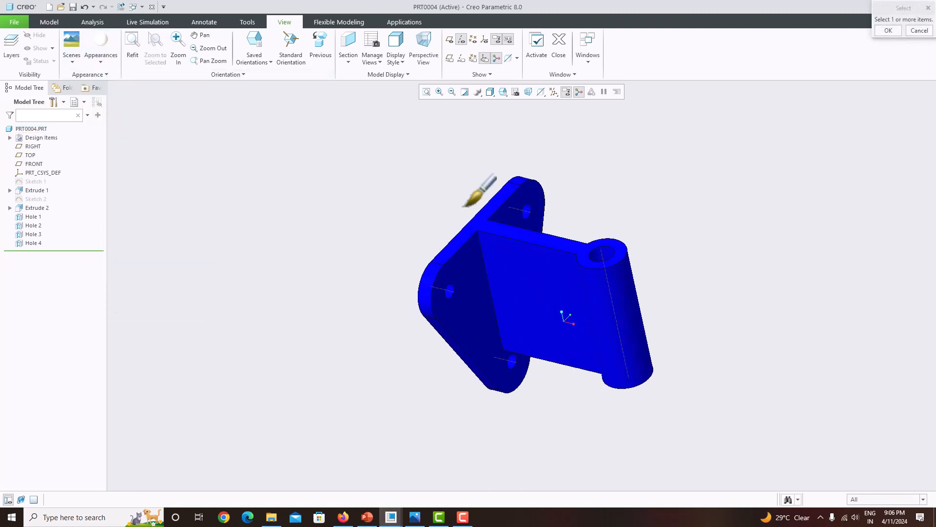
middle_click_drag(553, 223, 533, 226)
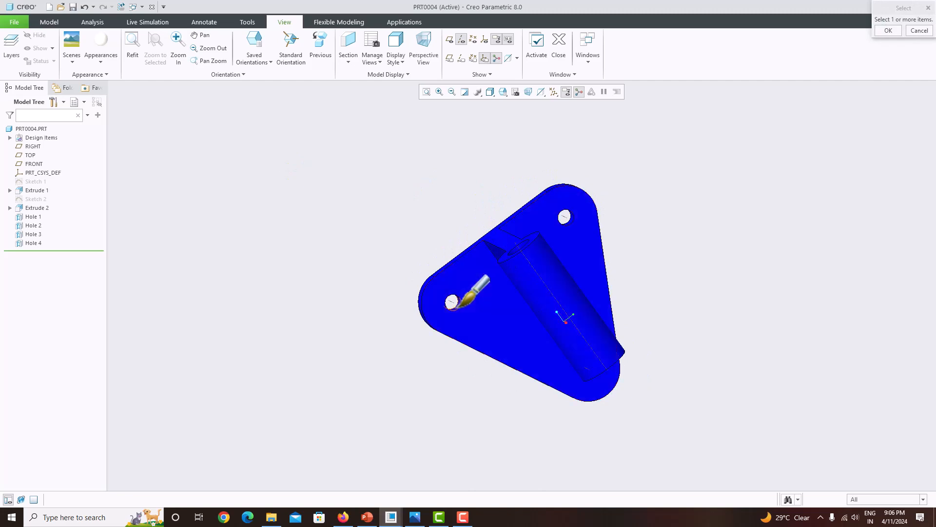
scroll(456, 307, "down", 6)
scroll(459, 306, "up", 5)
middle_click_drag(512, 287, 523, 383)
scroll(523, 382, "down", 2)
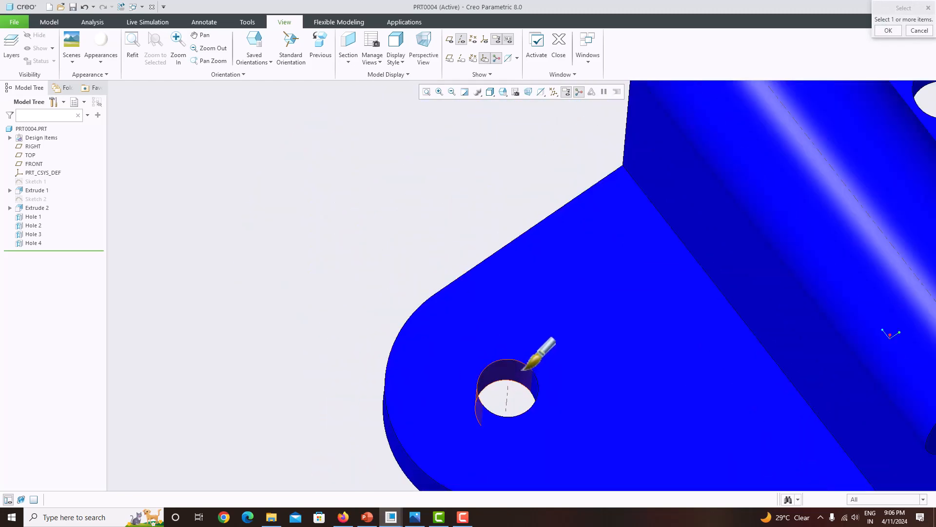
scroll(536, 381, "up", 5)
middle_click_drag(472, 268, 549, 351)
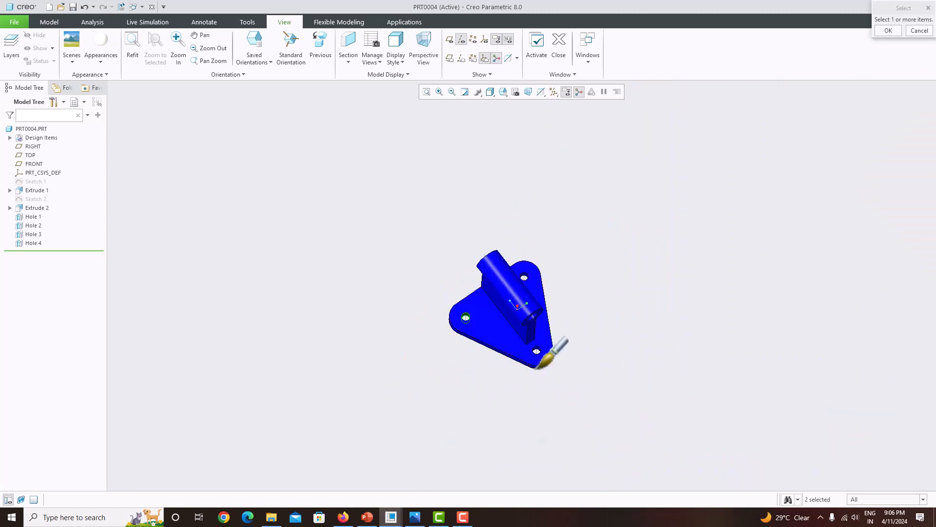
scroll(554, 340, "down", 6)
left_click(621, 283, "ctrl")
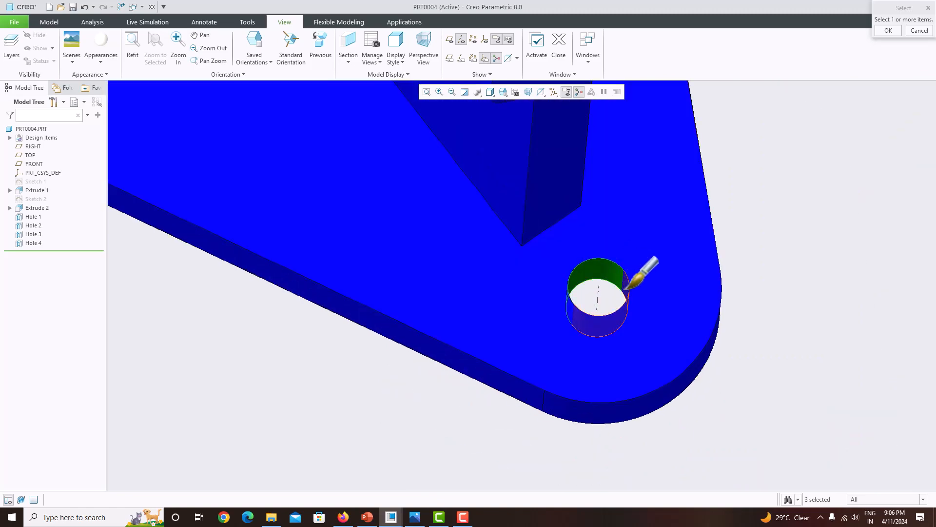
Add the boss bore and the remaining mounting hole's inner surfaces to the selection and apply the white appearance.
scroll(628, 286, "up", 4)
middle_click_drag(621, 278, 612, 225)
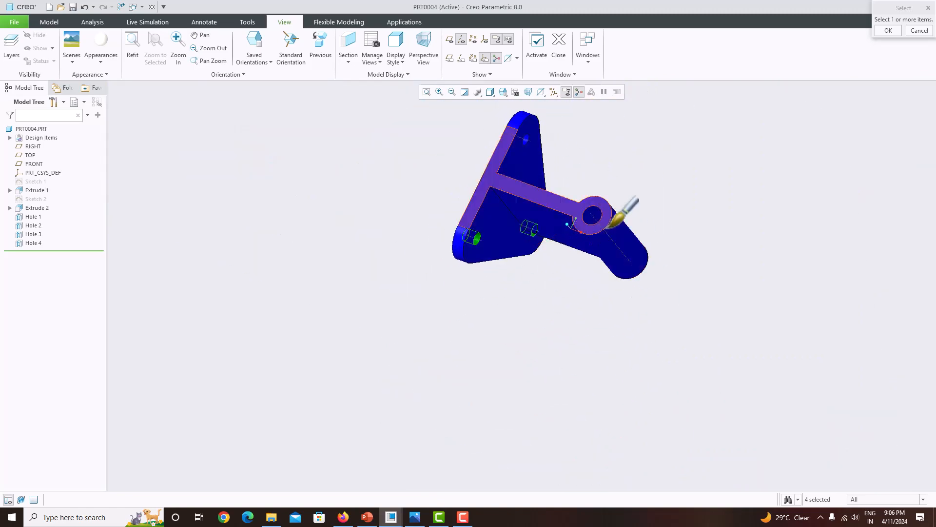
middle_click_drag(535, 144, 521, 142)
left_click(530, 141)
scroll(550, 151, "down", 4)
scroll(550, 151, "down", 4)
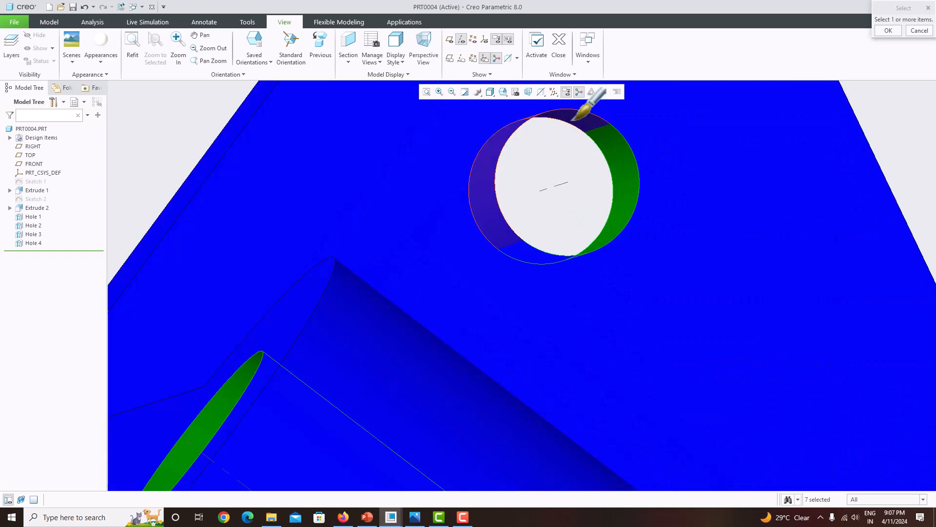
left_click(575, 119)
left_click(886, 30)
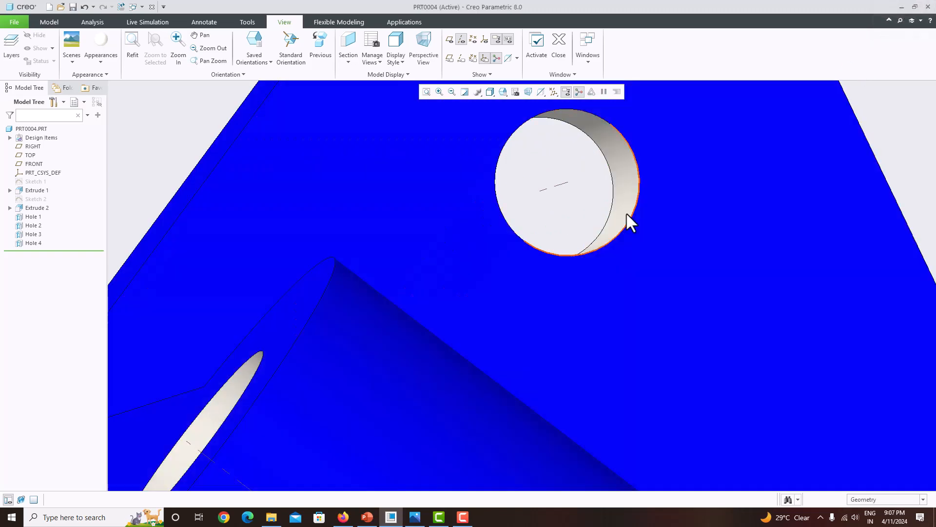
scroll(600, 237, "up", 5)
middle_click_drag(600, 240, 681, 291)
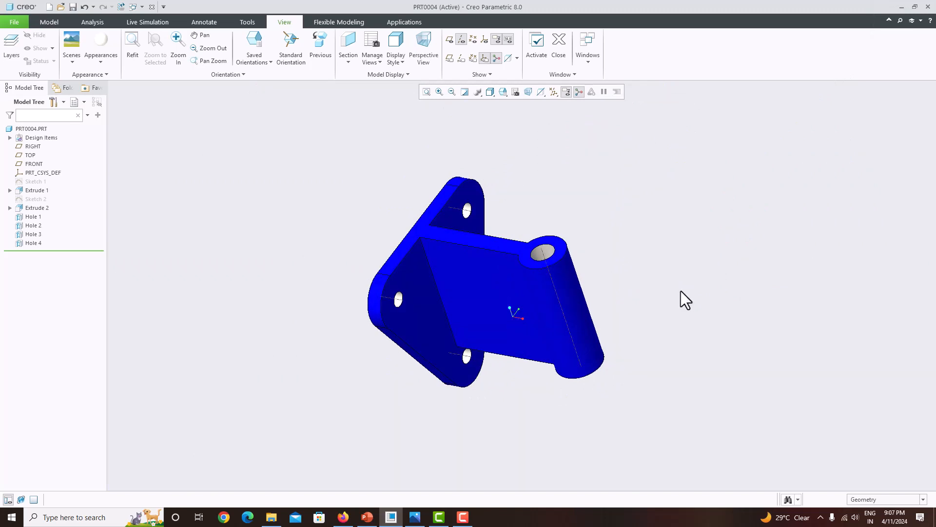
middle_click_drag(665, 295, 640, 329)
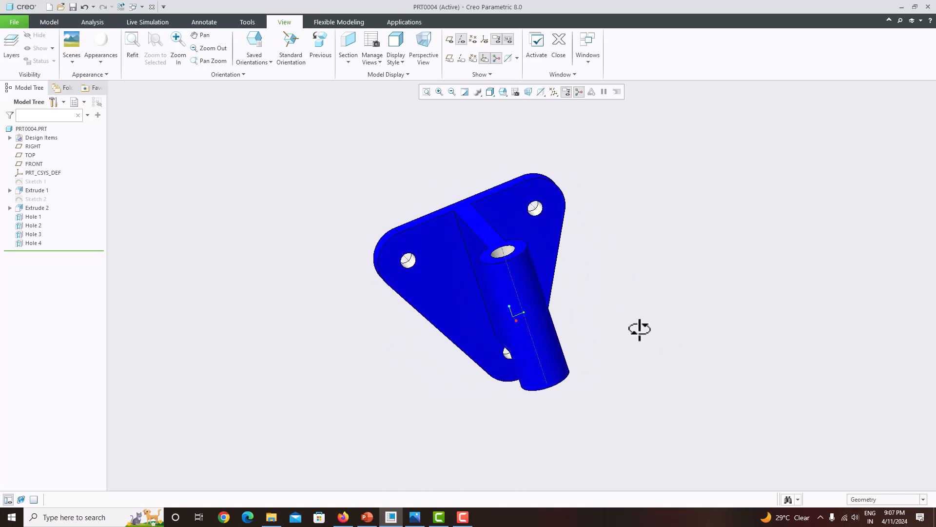